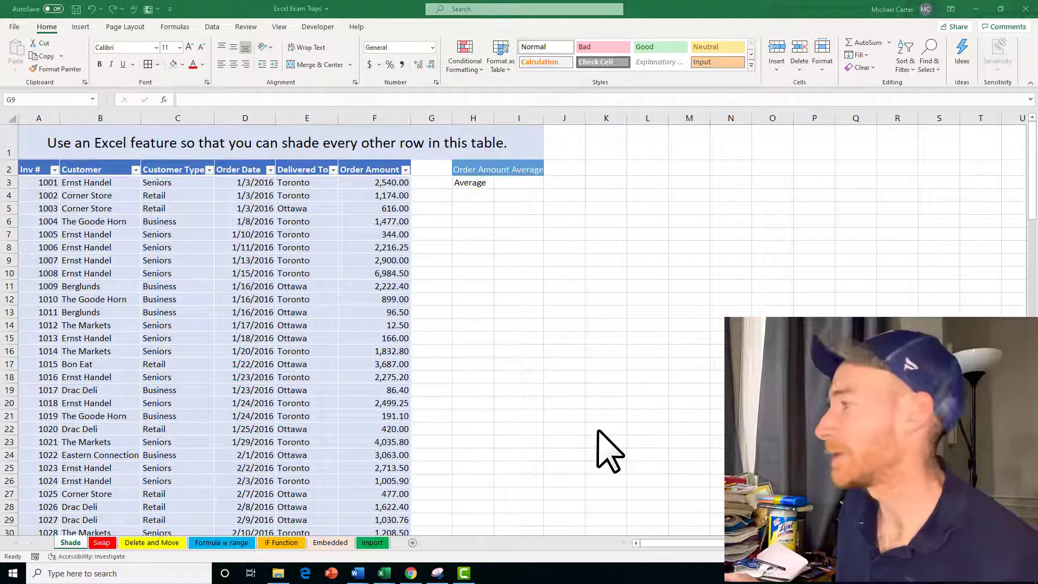
# Step: Turn on banded rows for the invoice table so that every other row is shaded
pyautogui.doubleClick(212, 231)
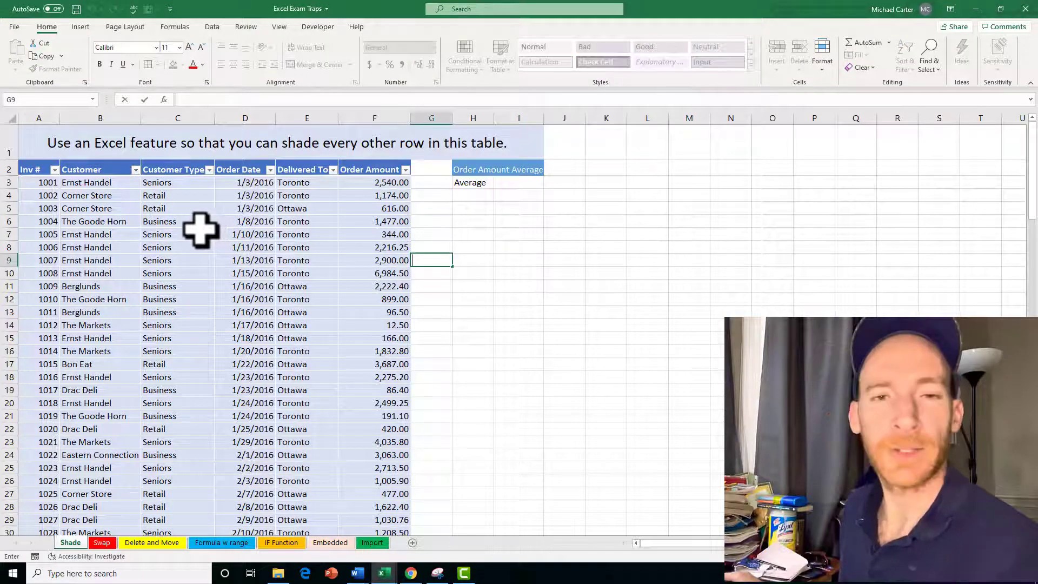
pyautogui.click(200, 231)
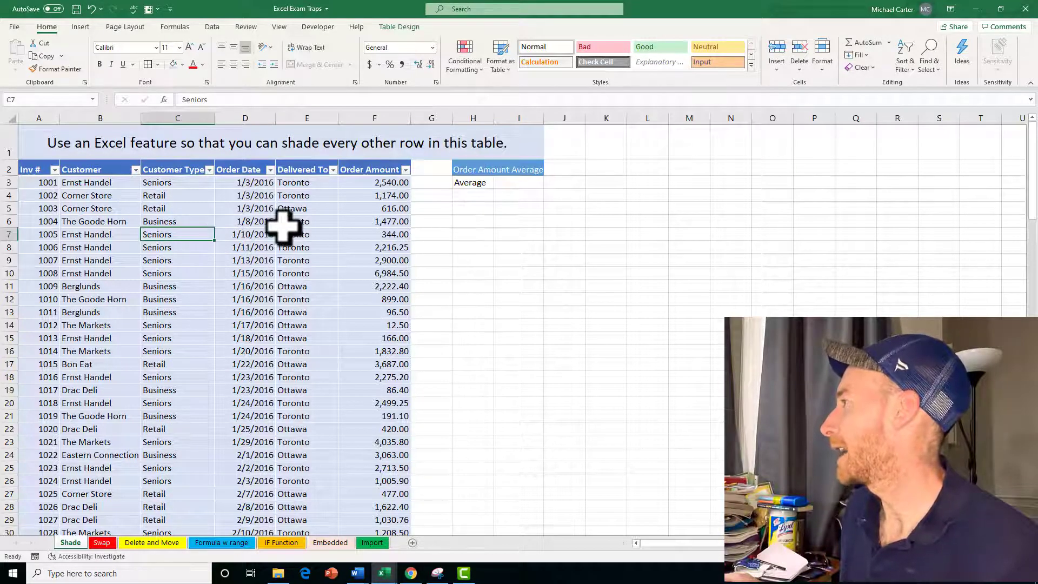
pyautogui.click(415, 27)
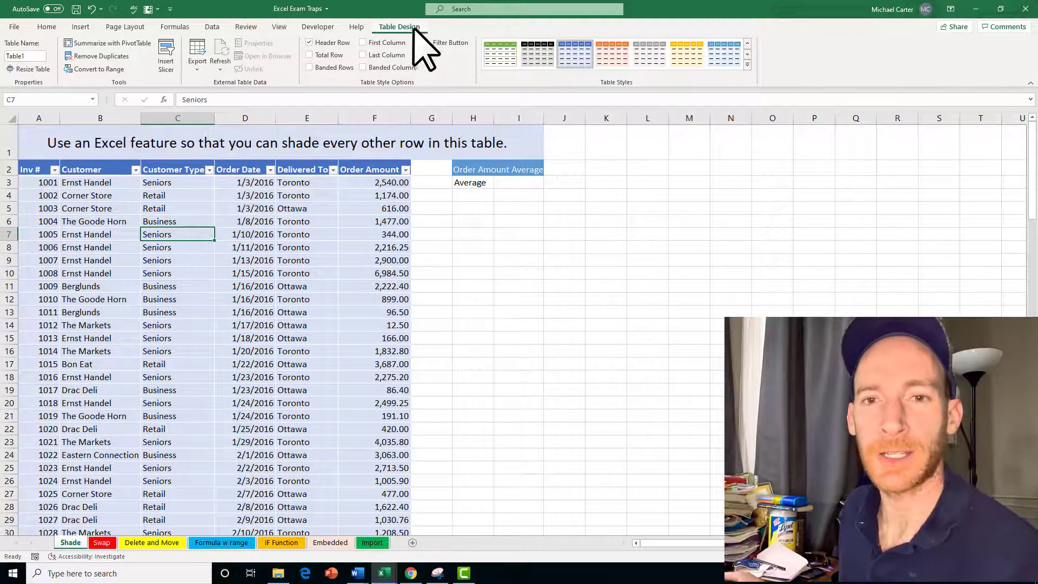
pyautogui.click(322, 67)
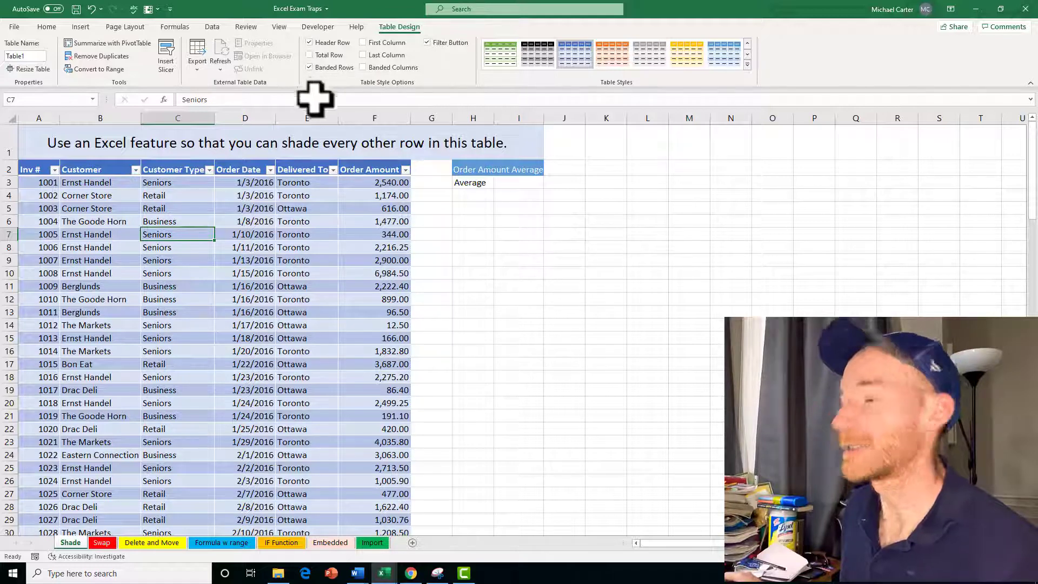
# Step: On the Swap sheet, switch the row and column data of the Enrollment Summary pie chart
pyautogui.click(102, 542)
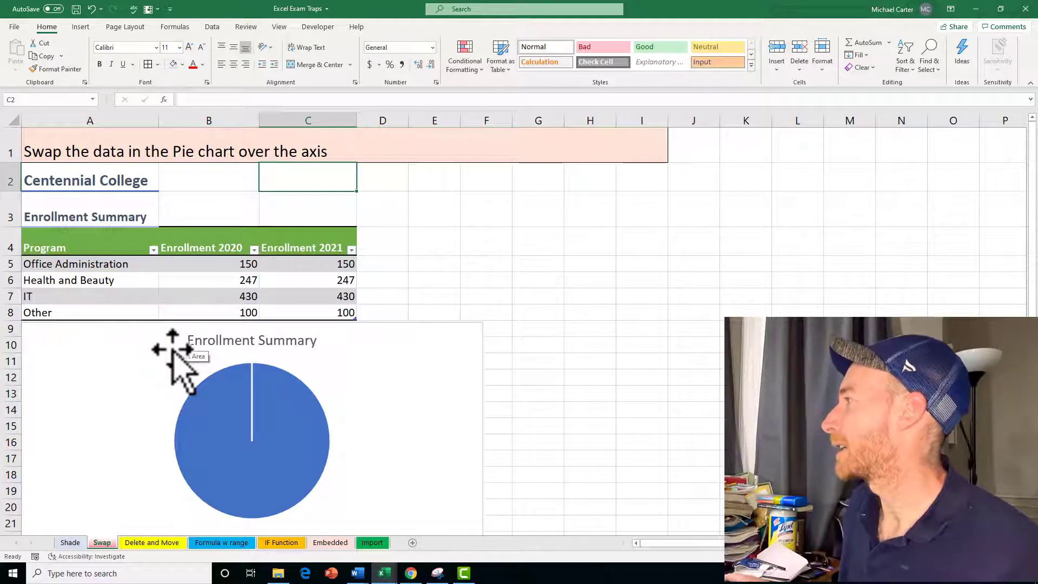
pyautogui.click(408, 348)
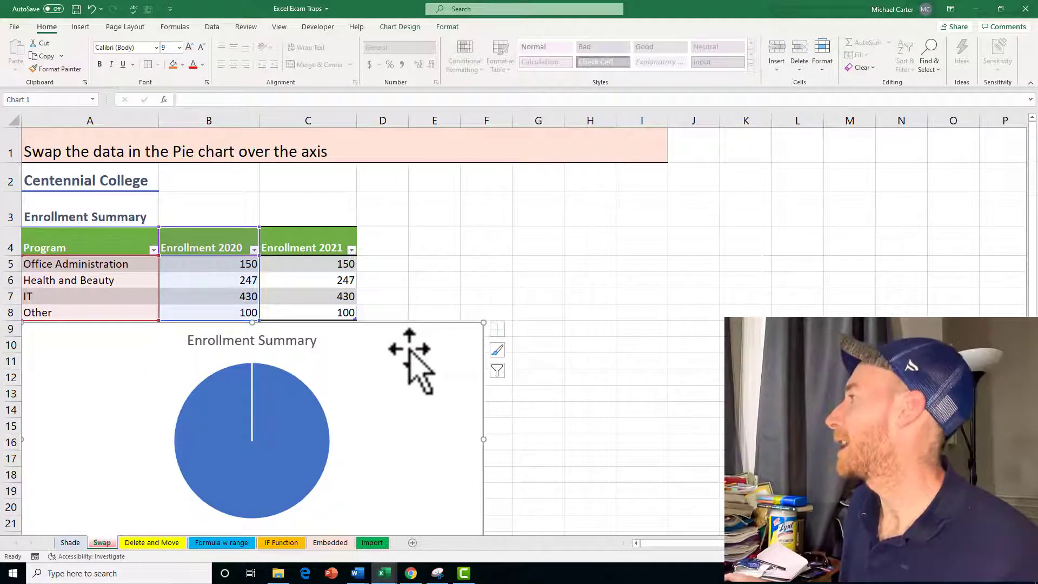
pyautogui.click(410, 28)
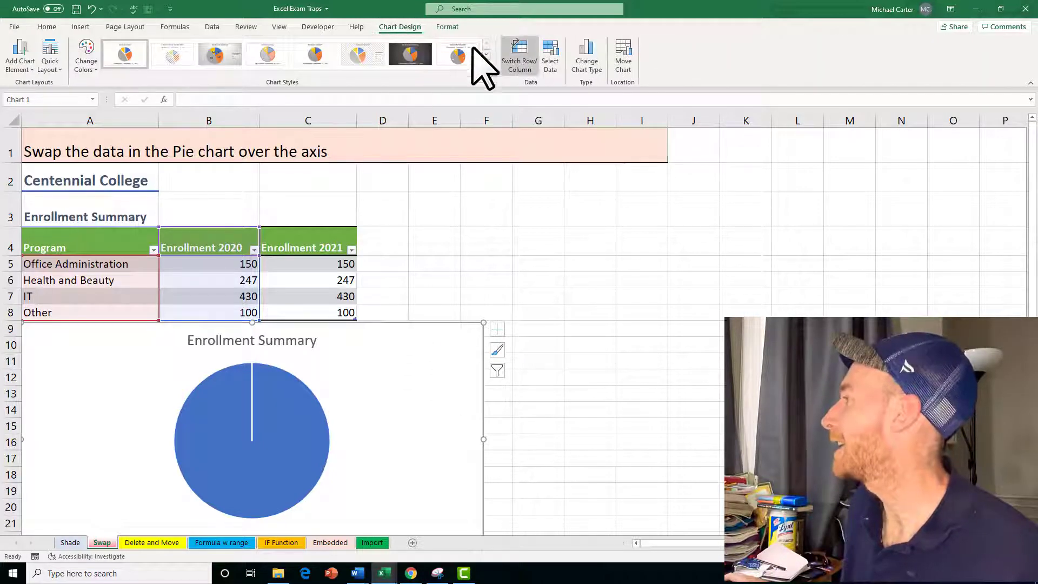
pyautogui.click(519, 65)
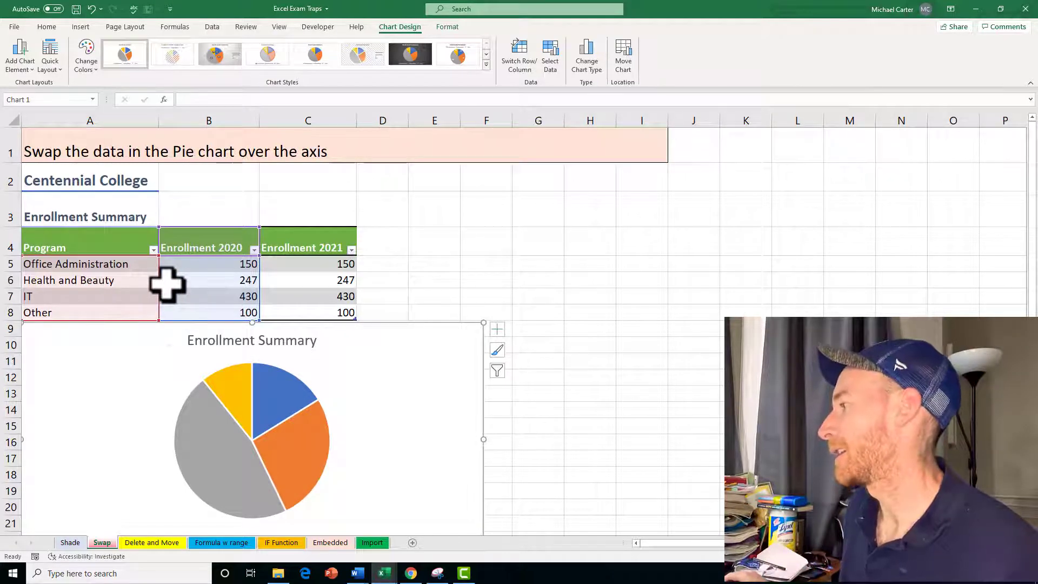
# Step: Open the Delete and Move worksheet
pyautogui.click(162, 543)
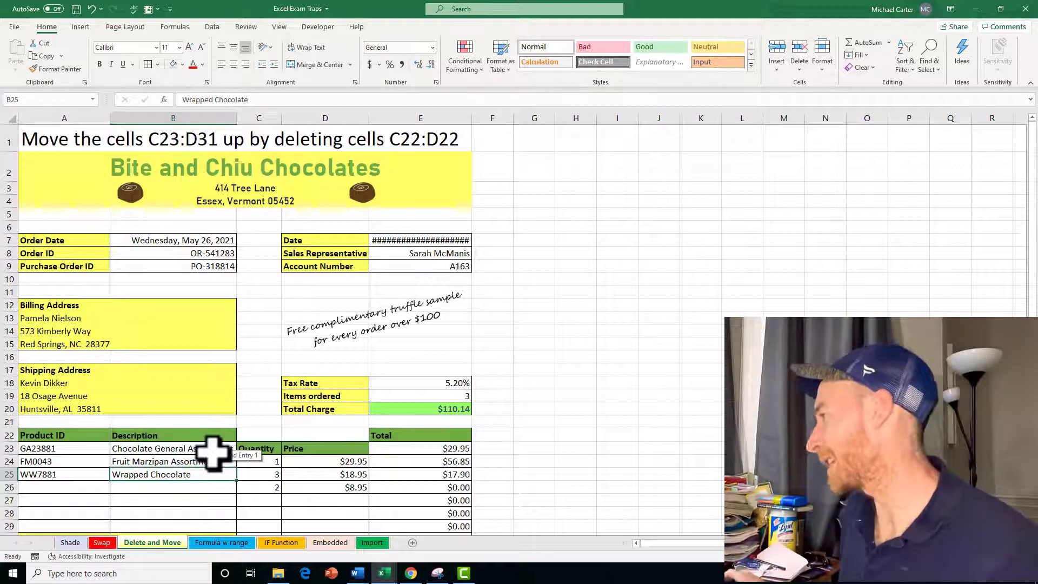
# Step: Try to move the cell block C23:D31 up one row to start at C22, and undo the move
pyautogui.scroll(-1, 238, 454)
pyautogui.moveTo(258, 379); pyautogui.dragTo(329, 475)
pyautogui.moveTo(311, 372); pyautogui.dragTo(309, 369)
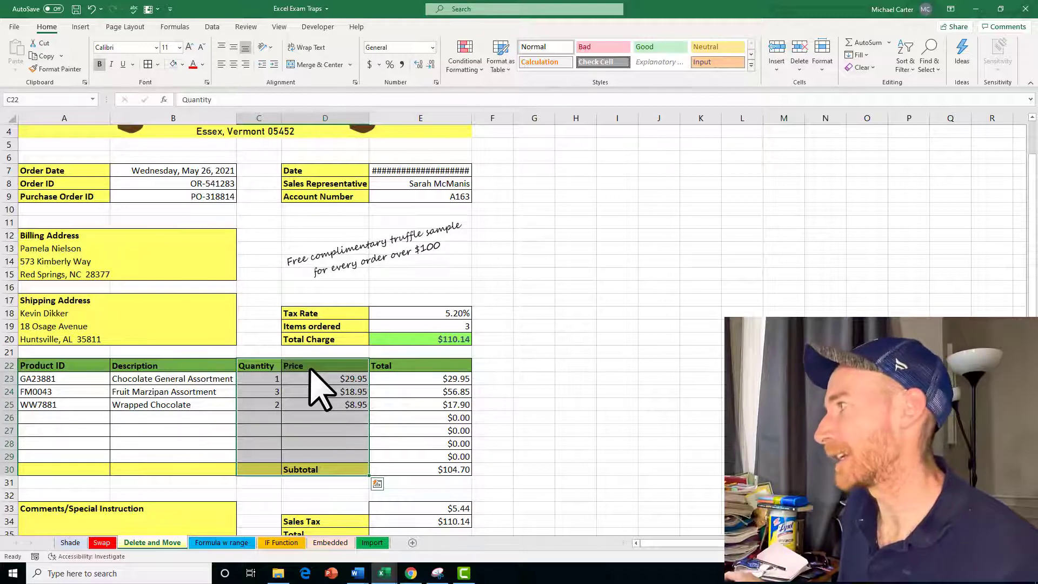
pyautogui.scroll(1, 310, 369)
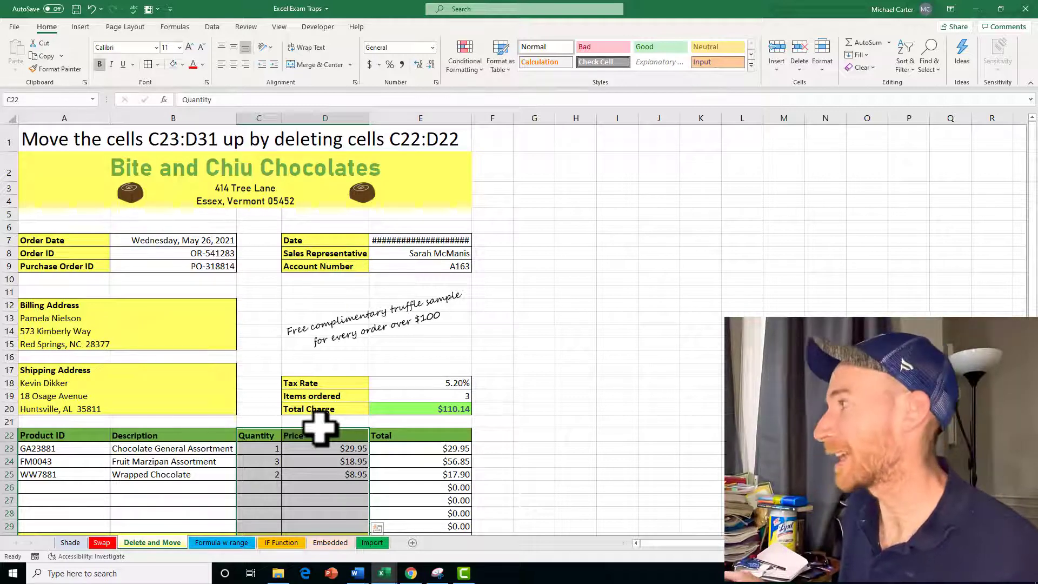
pyautogui.click(91, 9)
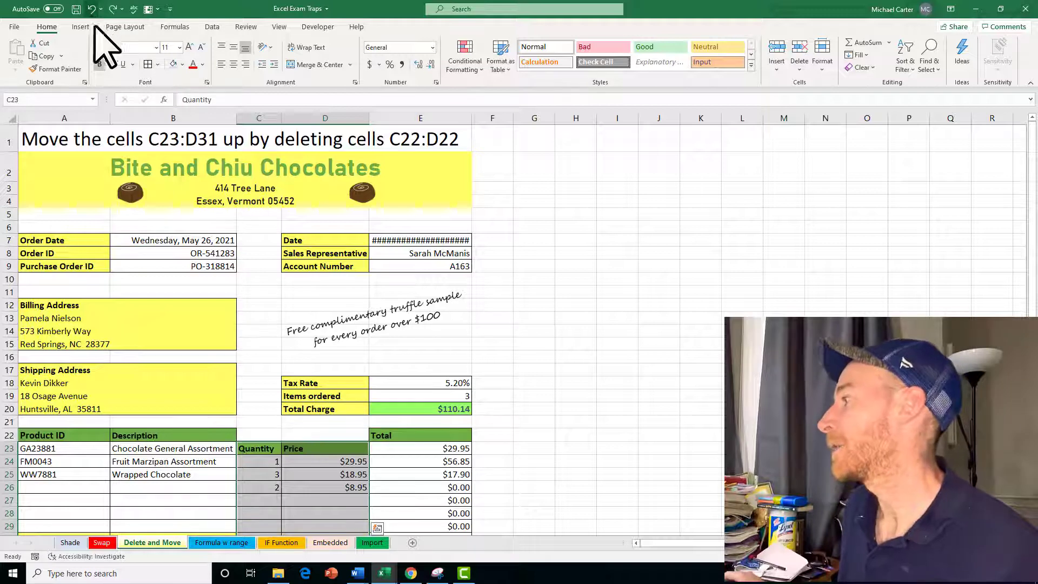
# Step: Delete the blank cells C22:D22 with the Shift cells up option and check the realigned Quantity and Price columns
pyautogui.click(270, 432)
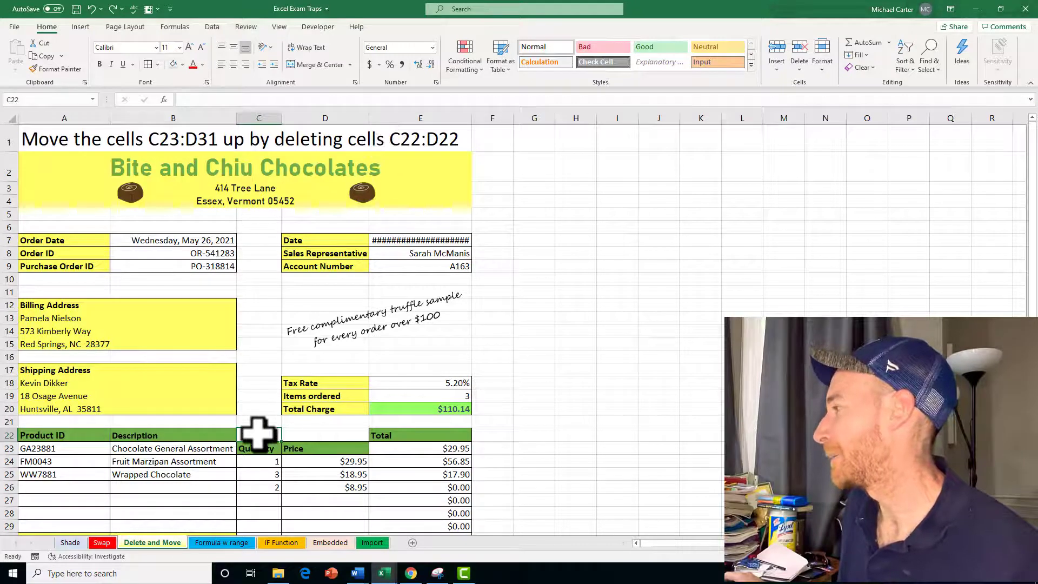
pyautogui.moveTo(258, 433)
pyautogui.mouseDown()
pyautogui.moveTo(335, 429)
pyautogui.moveTo(292, 437)
pyautogui.mouseUp()
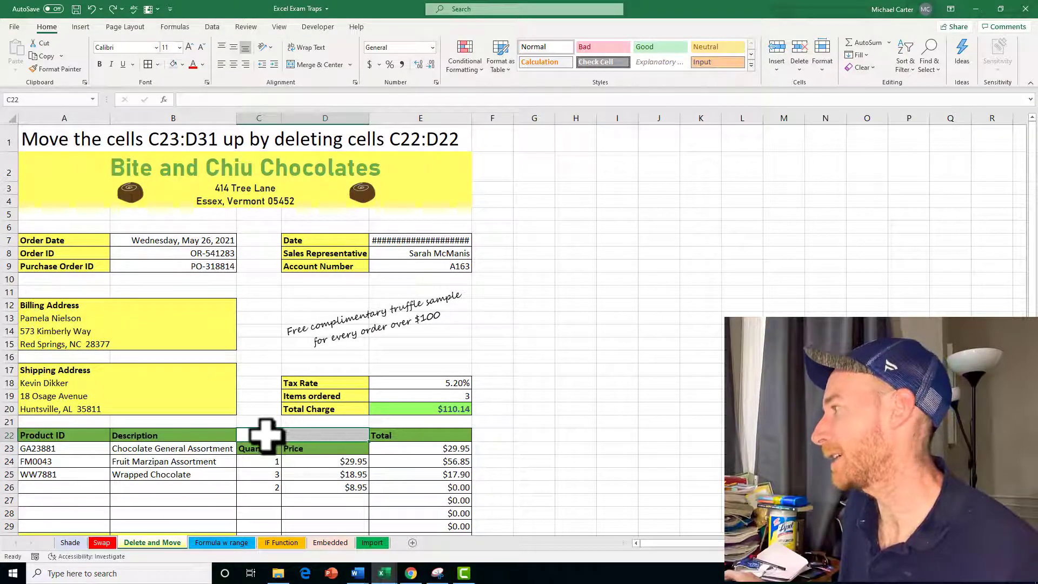
pyautogui.rightClick(266, 435)
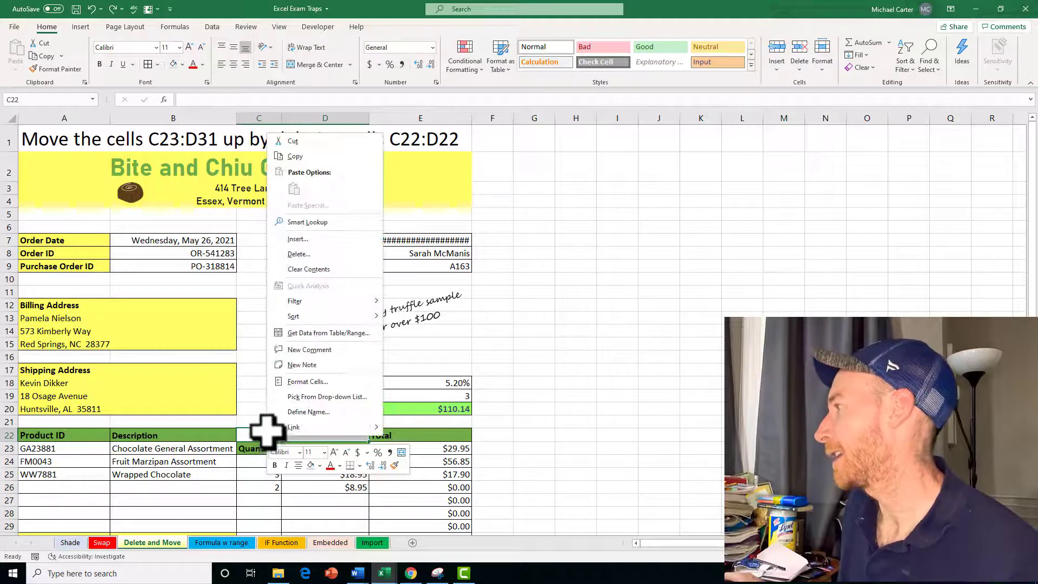
pyautogui.click(310, 258)
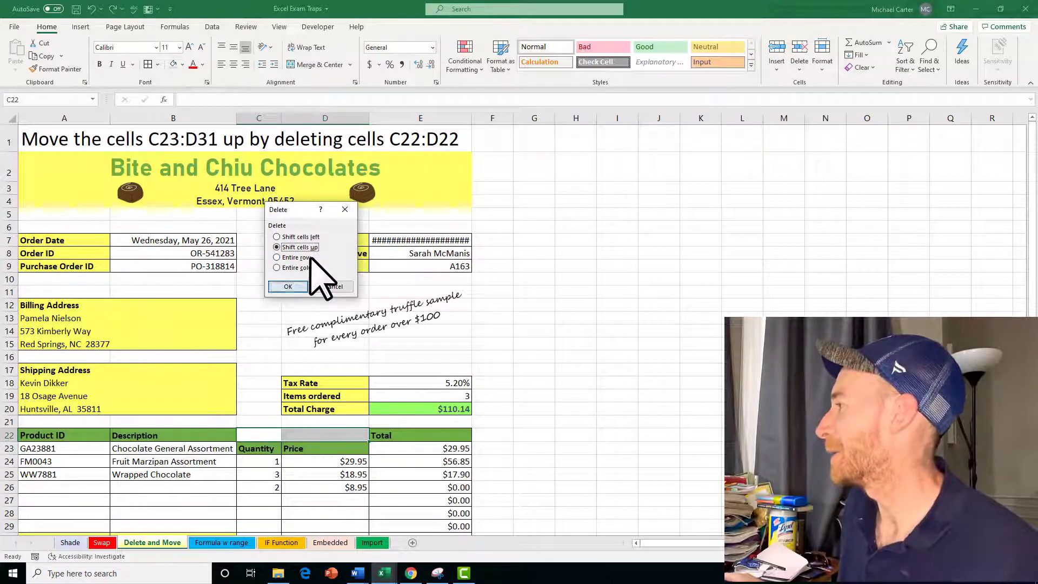
pyautogui.click(279, 286)
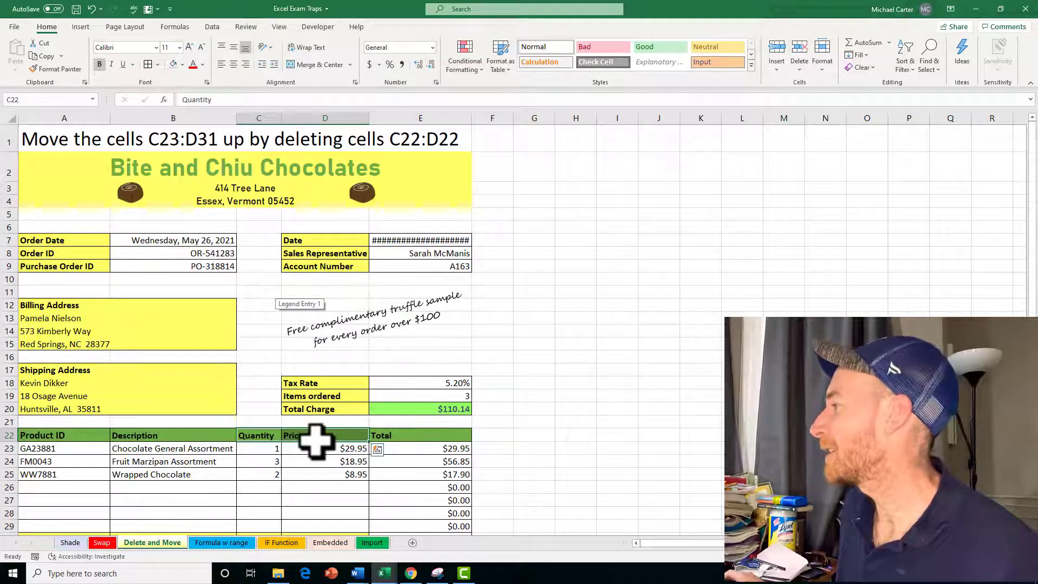
pyautogui.scroll(-1, 311, 435)
pyautogui.scroll(1, 313, 438)
pyautogui.scroll(-1, 316, 440)
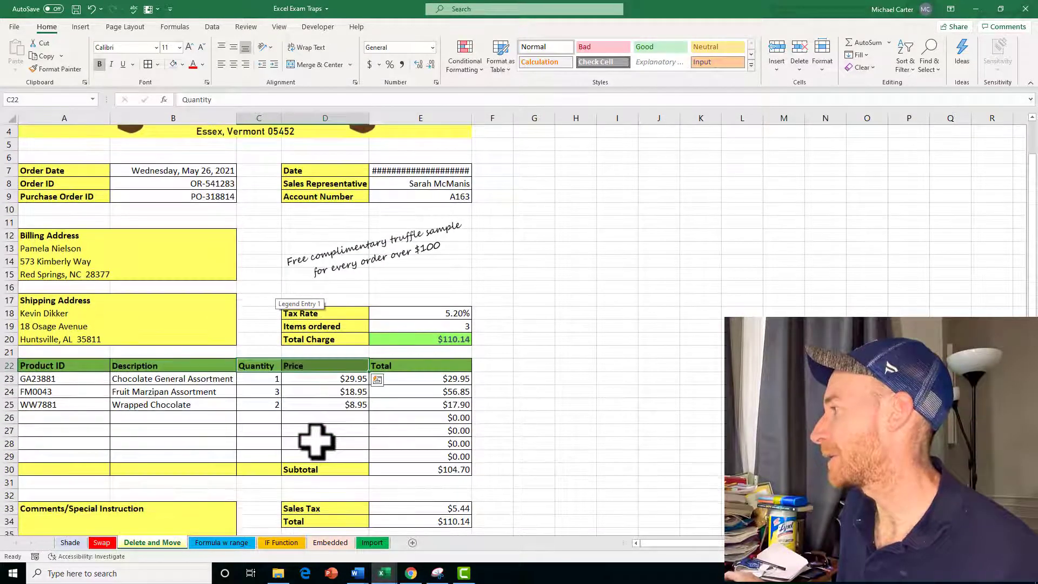
pyautogui.scroll(1, 281, 394)
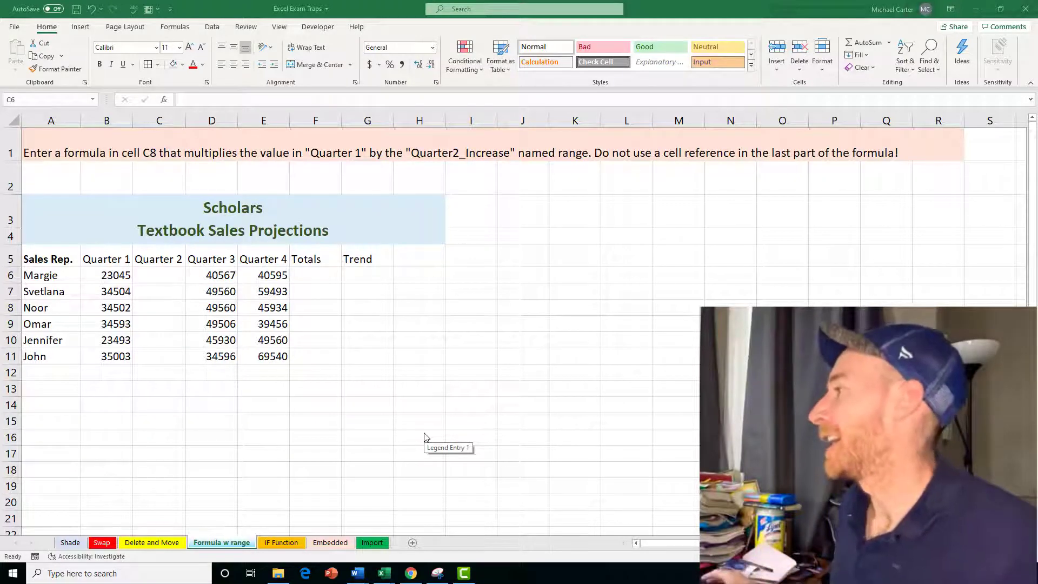
# Step: On the Formula w range sheet, examine the Sales Projections percentages below the table and look up the Quarter2_Increase named range
pyautogui.scroll(-3, 217, 405)
pyautogui.scroll(1, 216, 405)
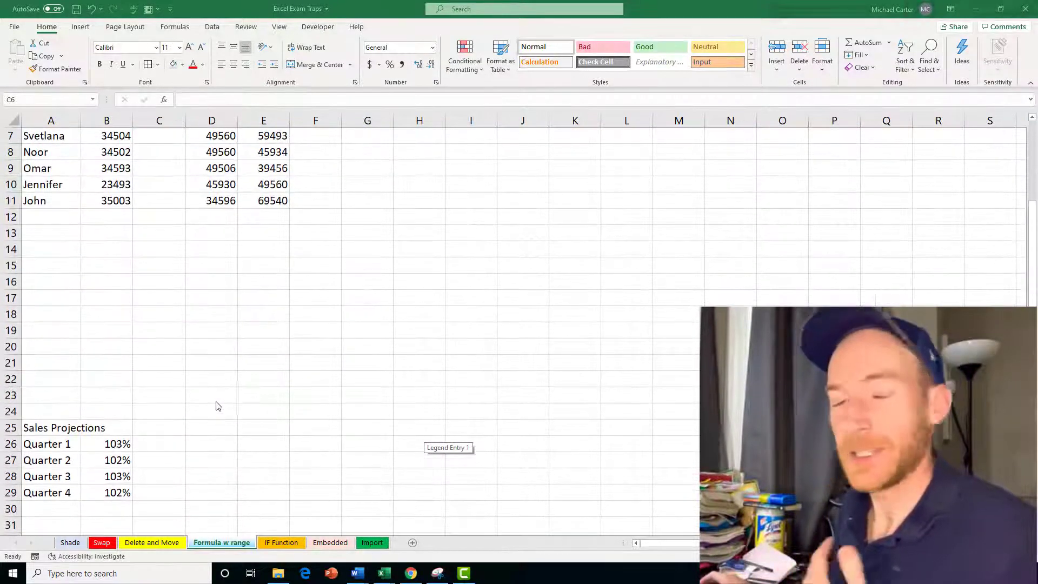
pyautogui.scroll(2, 215, 405)
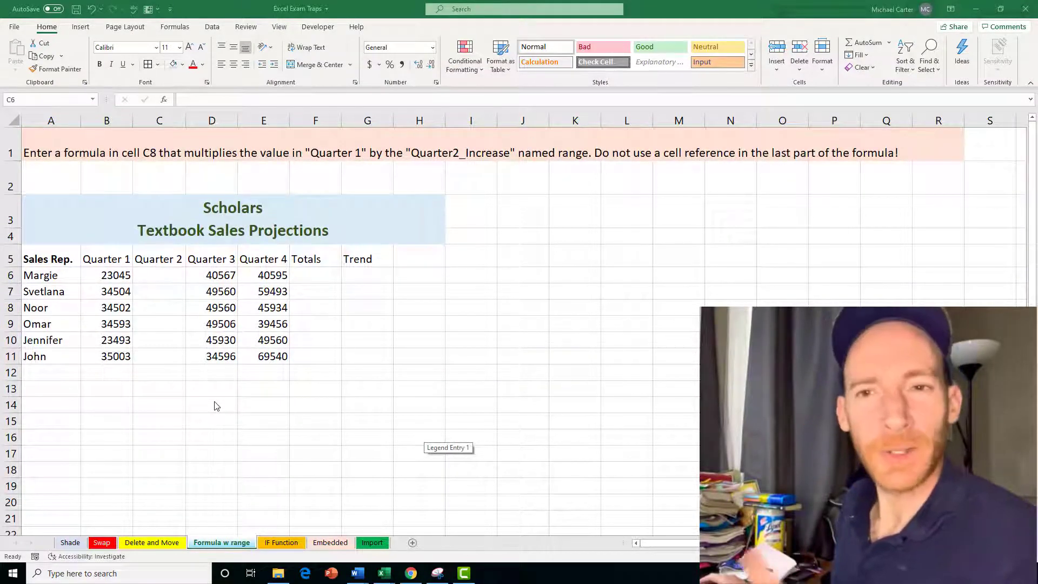
pyautogui.click(93, 103)
pyautogui.click(93, 101)
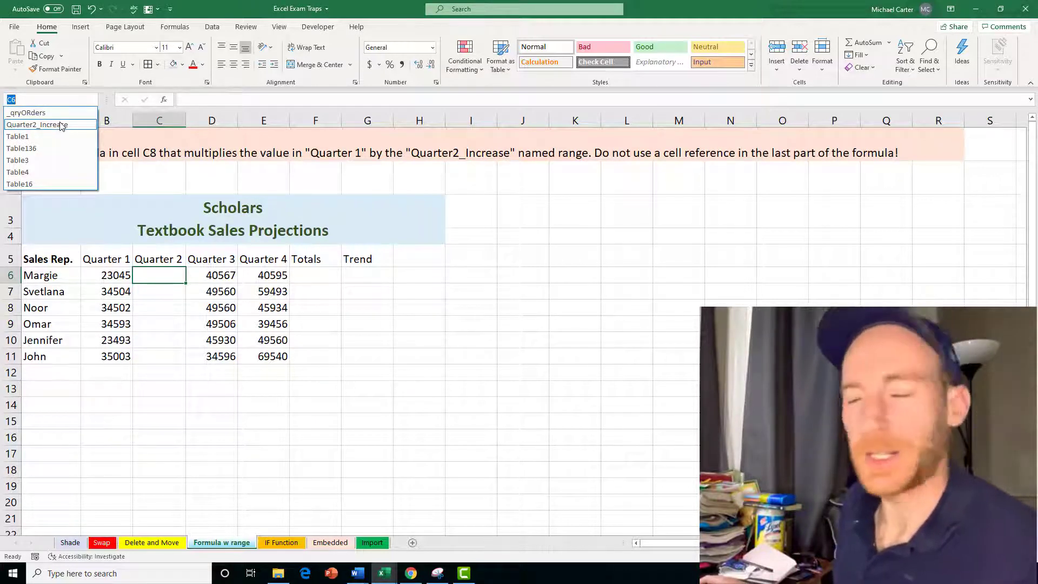
pyautogui.click(171, 273)
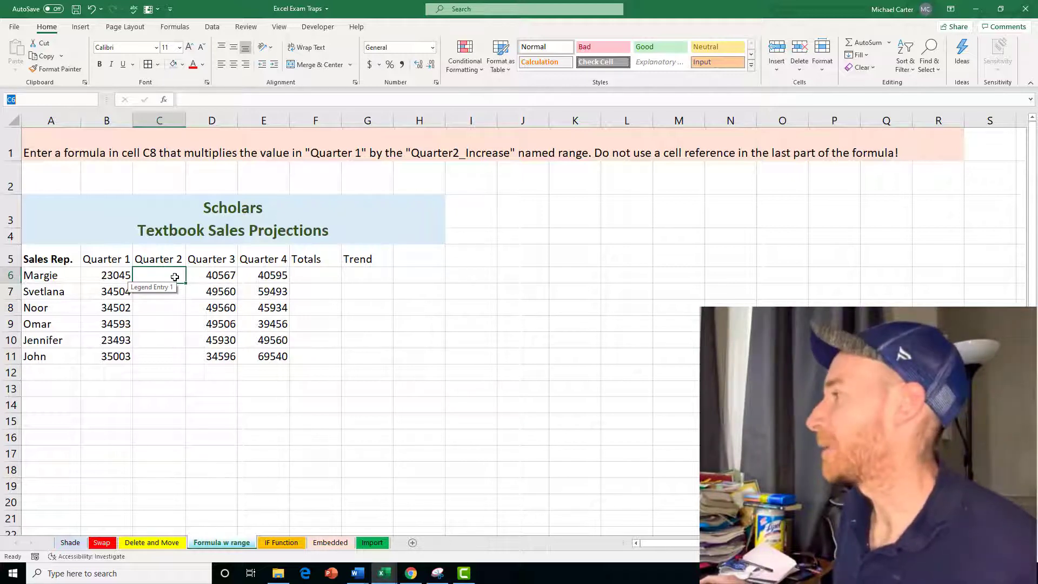
pyautogui.scroll(-1, 170, 290)
pyautogui.scroll(-2, 169, 291)
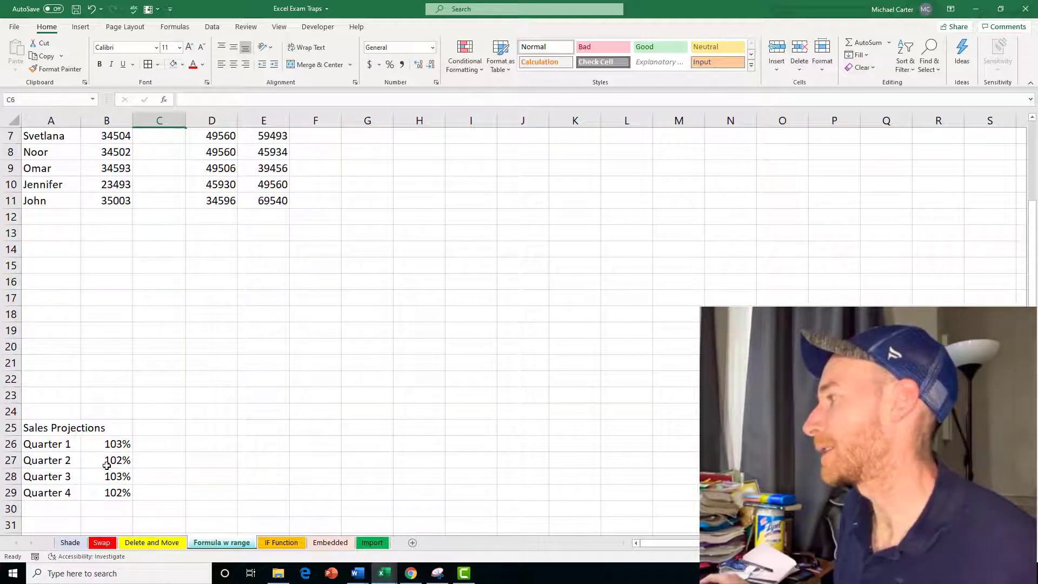
pyautogui.scroll(3, 108, 459)
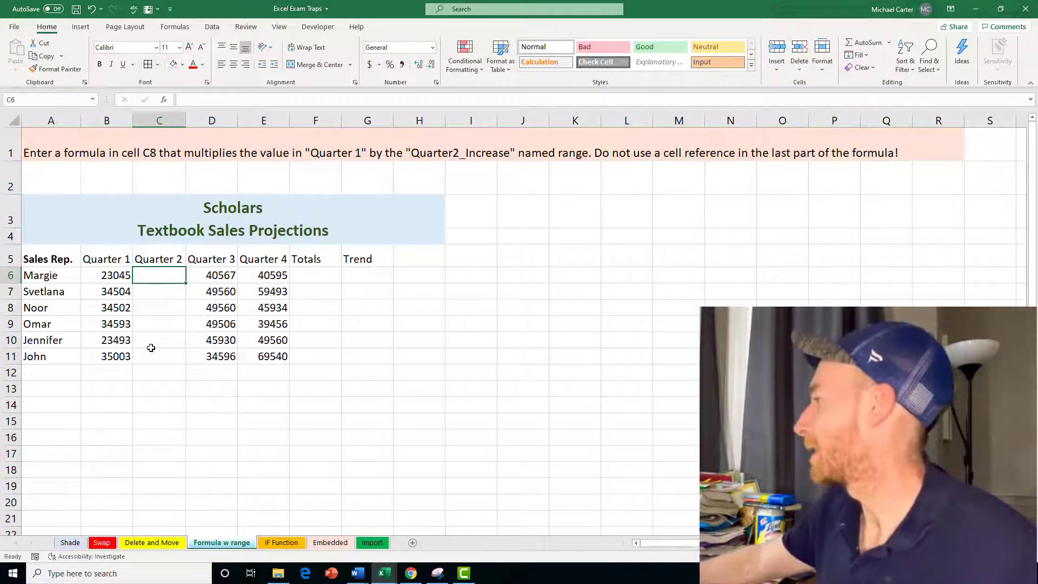
# Step: Enter the formula =B6*Quarter2_Increase in cell C6 of the Quarter 2 column
pyautogui.write('=')
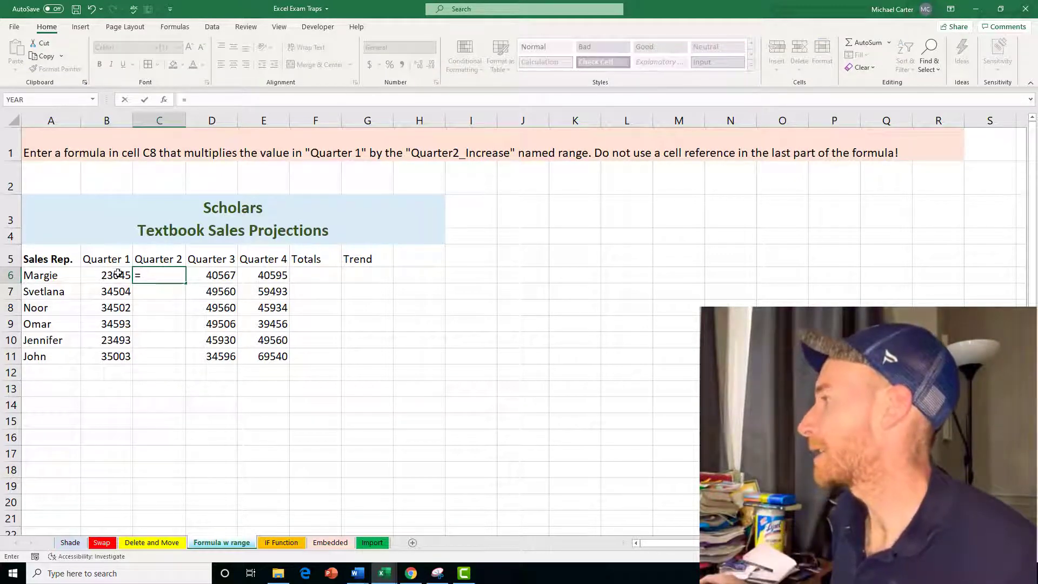
pyautogui.click(106, 275)
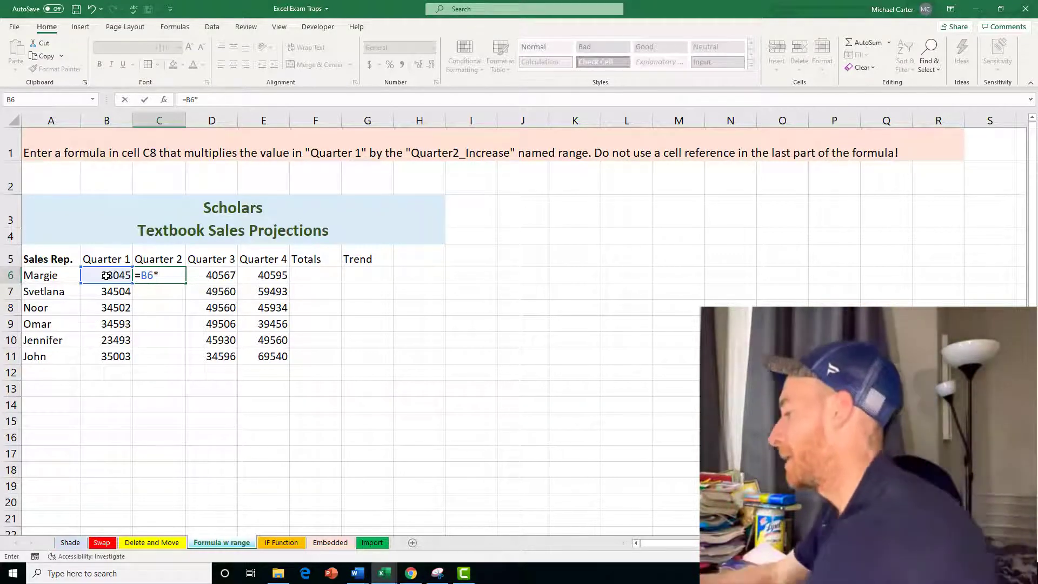
pyautogui.write('Q')
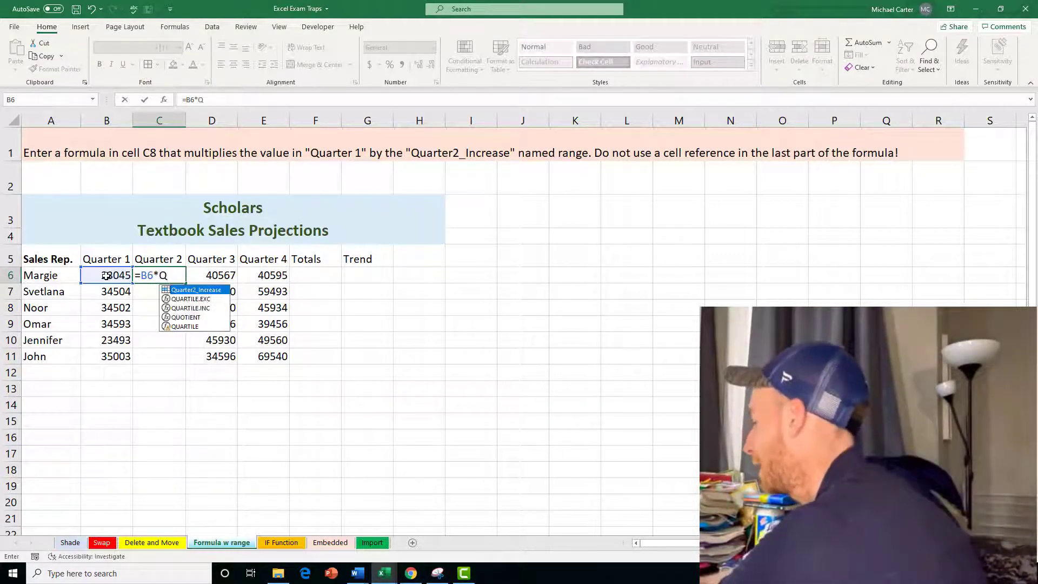
pyautogui.write('uart')
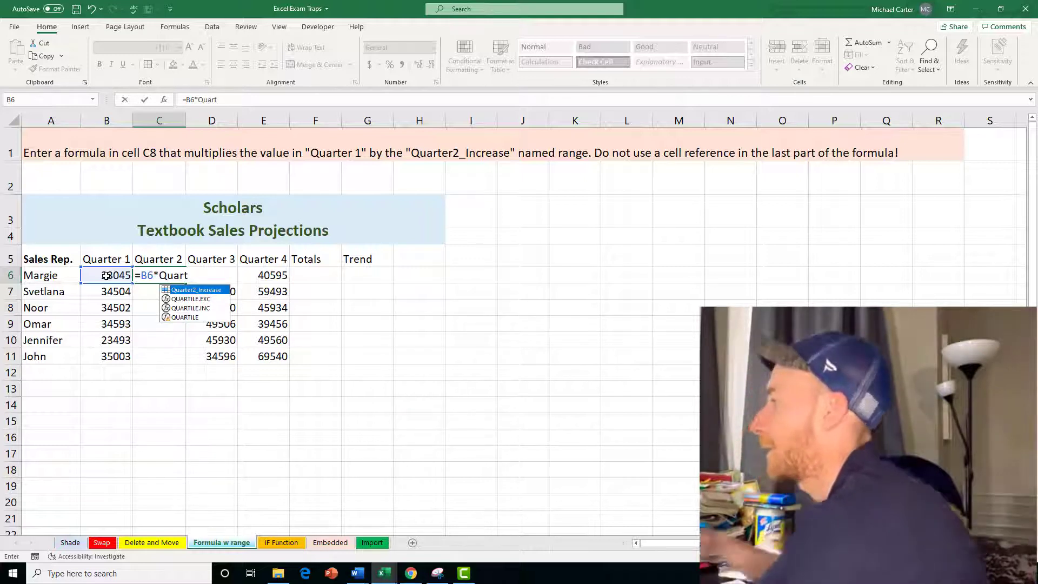
pyautogui.doubleClick(186, 290)
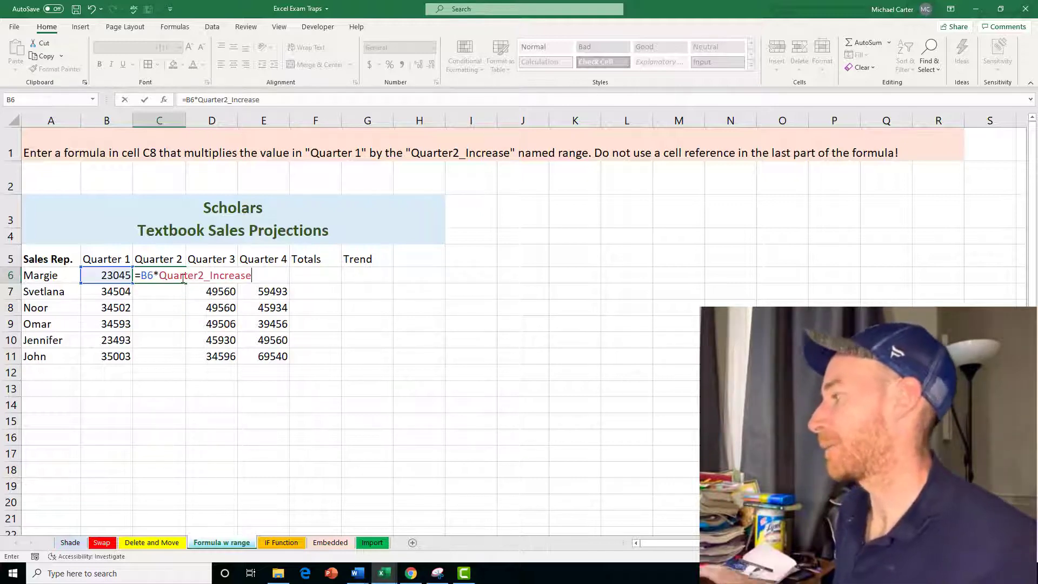
pyautogui.press('Return')
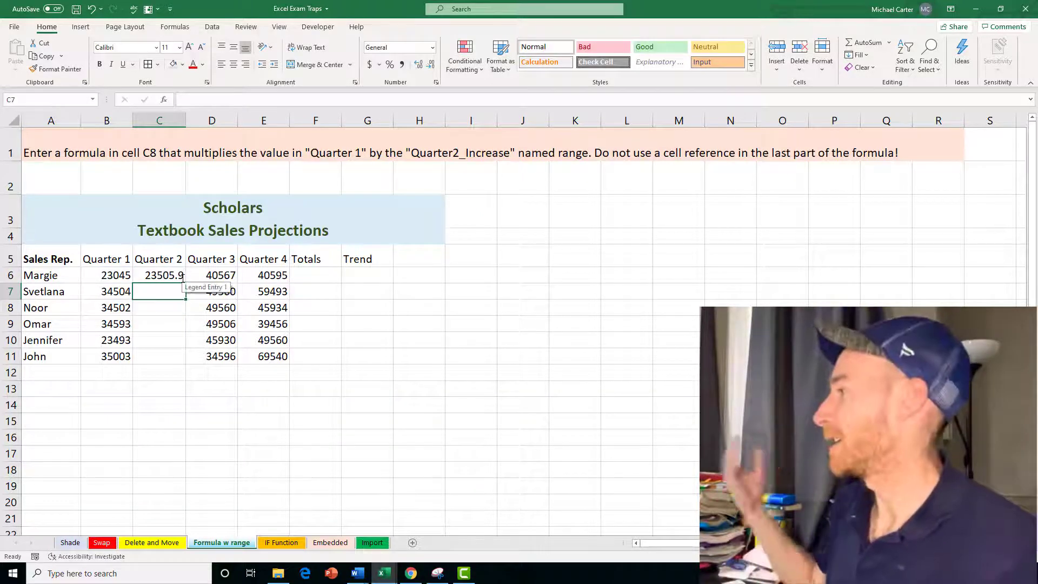
# Step: Fill the C6 formula down through C11 and inspect the copied formula in C9 without changing it
pyautogui.click(182, 276)
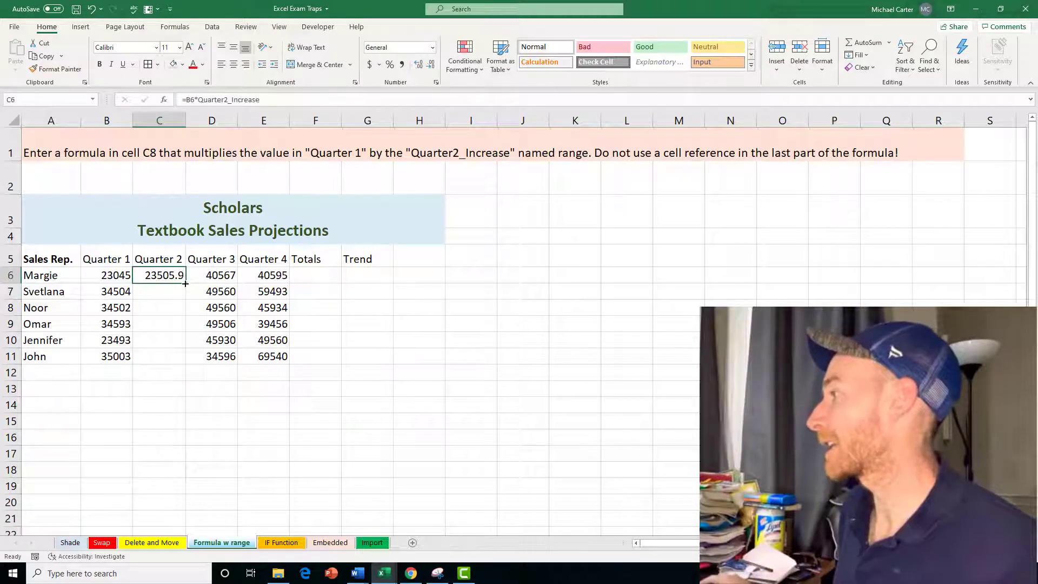
pyautogui.moveTo(185, 283); pyautogui.dragTo(186, 362)
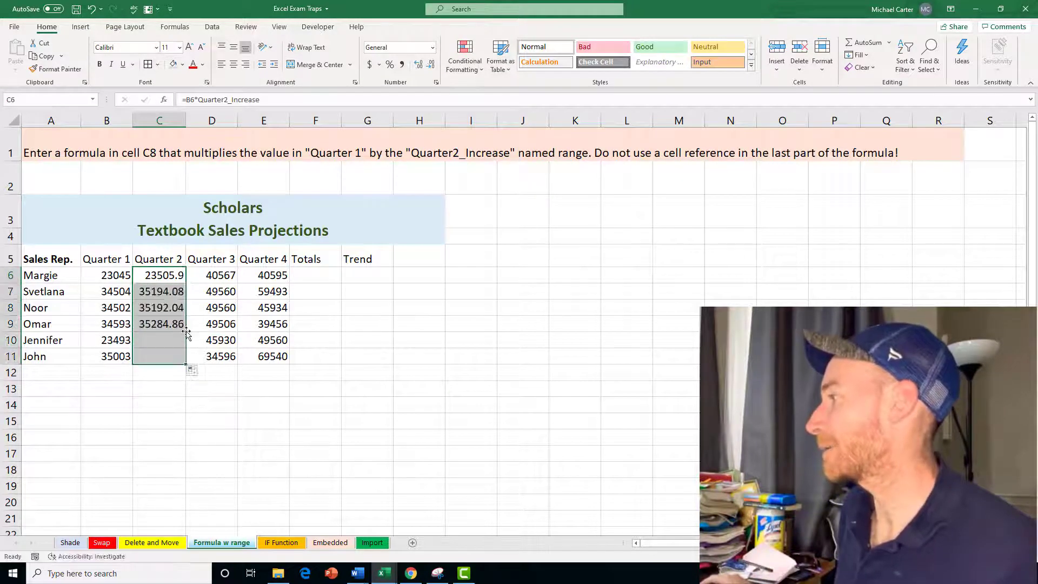
pyautogui.doubleClick(158, 320)
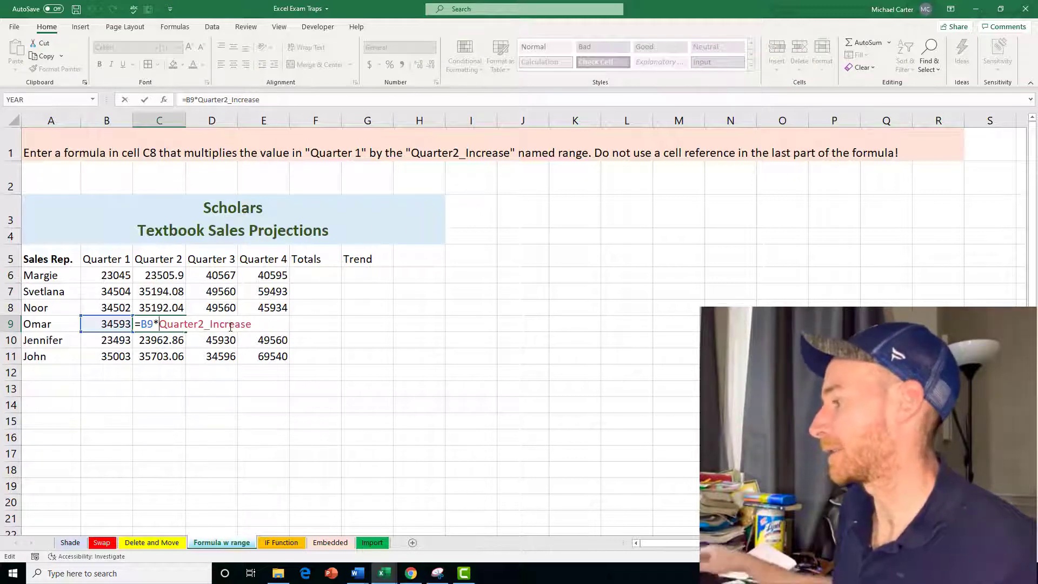
pyautogui.press('Escape')
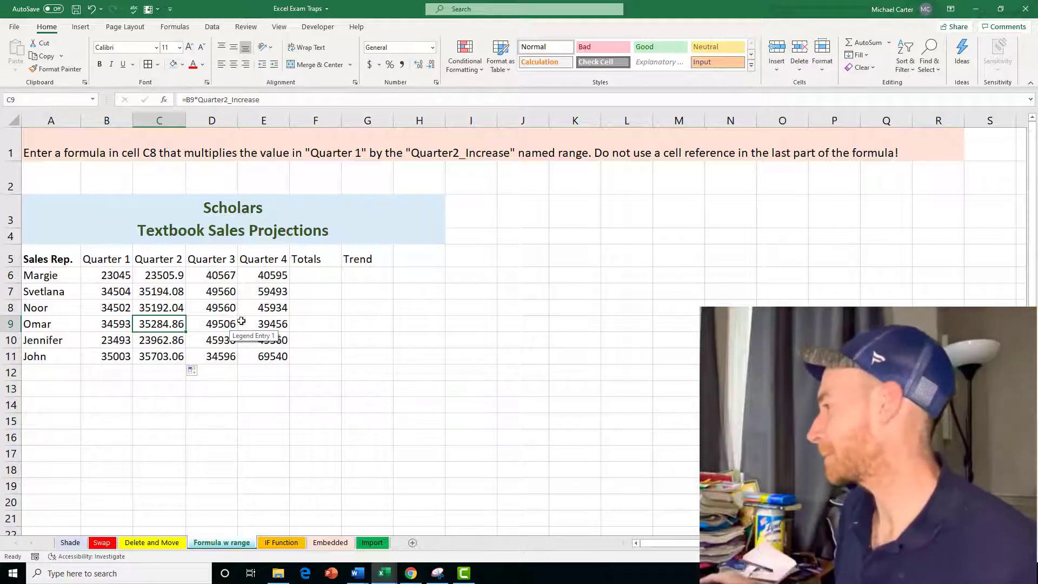
# Step: On the IF Function sheet, begin an IF formula in cell I9 testing whether the row's Total is greater than 12000
pyautogui.click(286, 544)
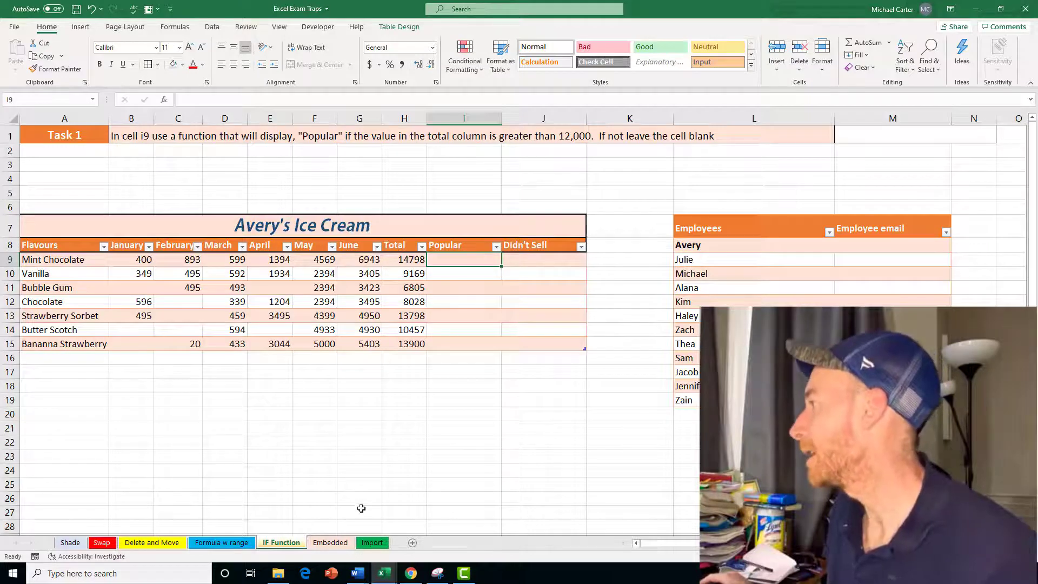
pyautogui.write('=')
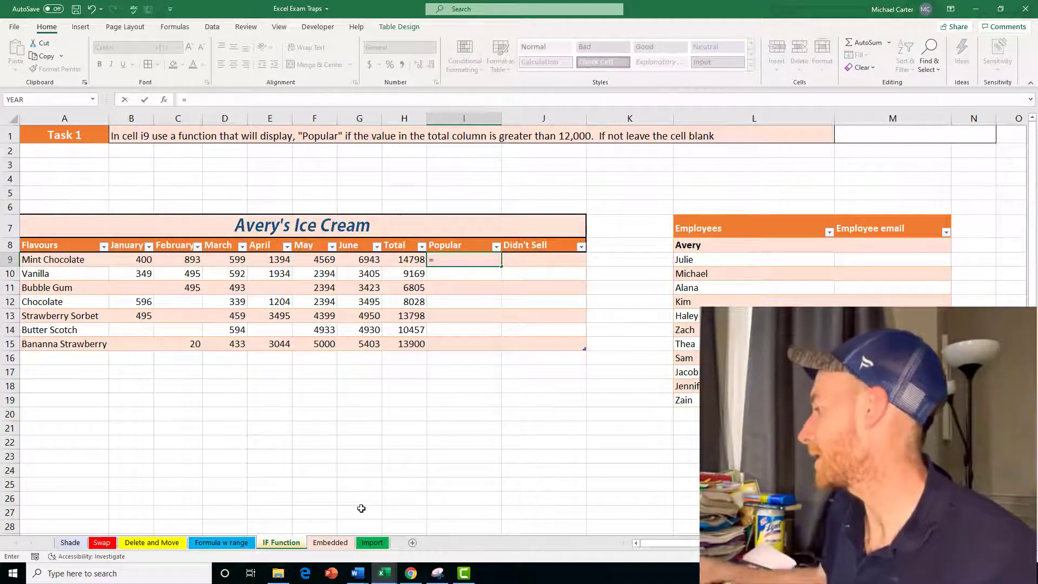
pyautogui.write('if')
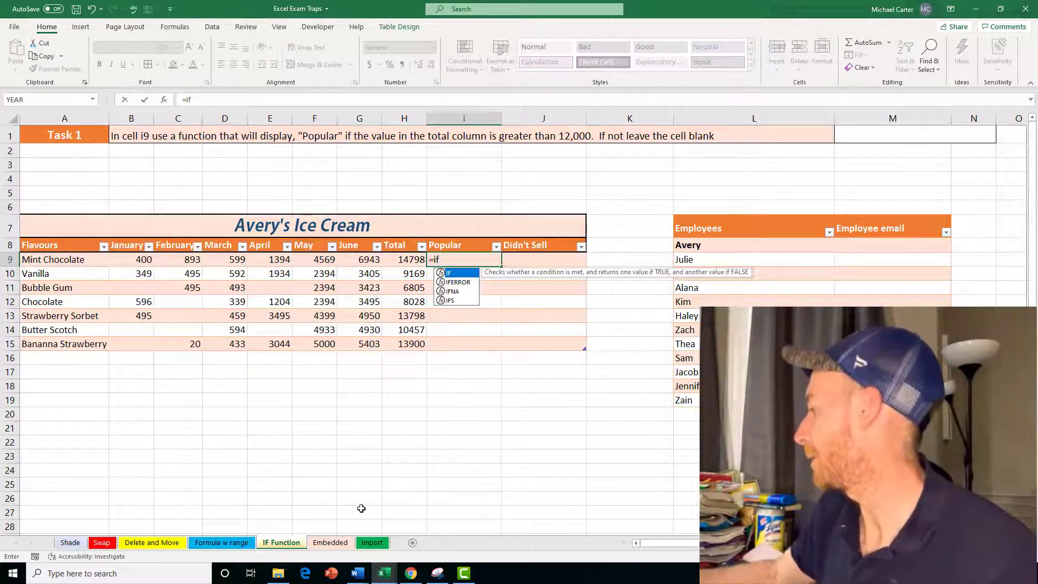
pyautogui.write('(')
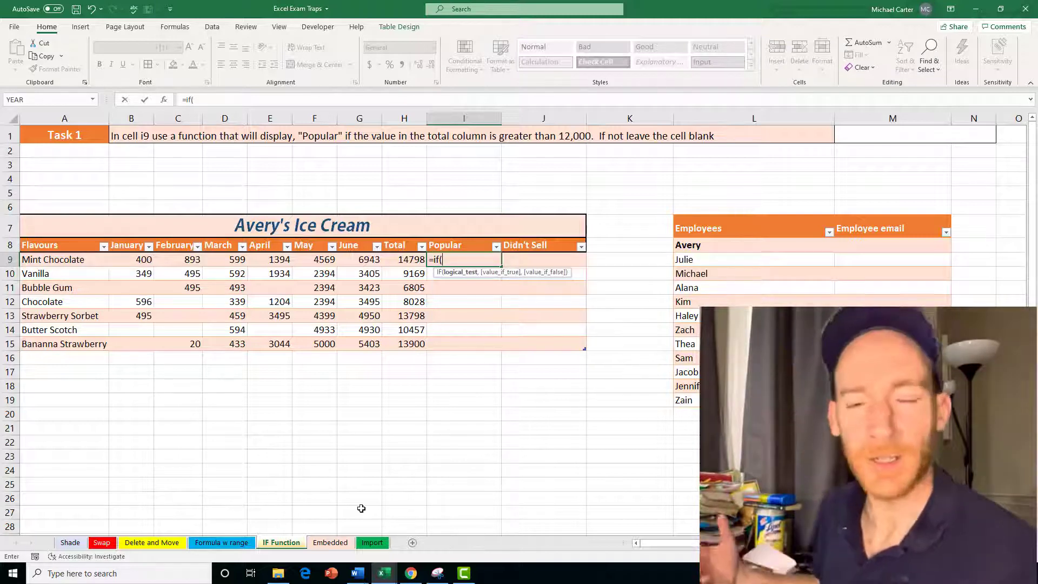
pyautogui.click(401, 258)
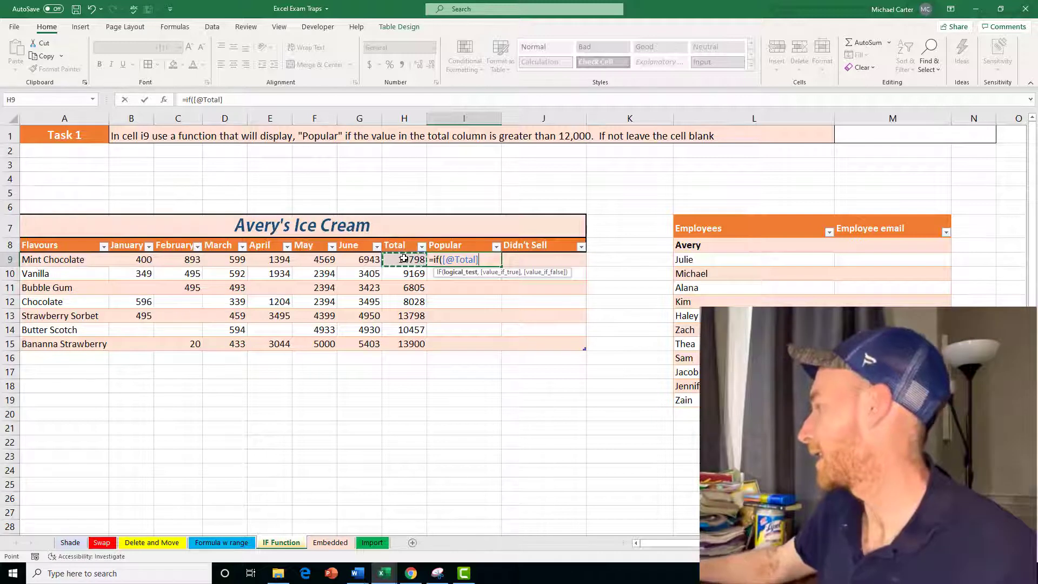
pyautogui.write('>12')
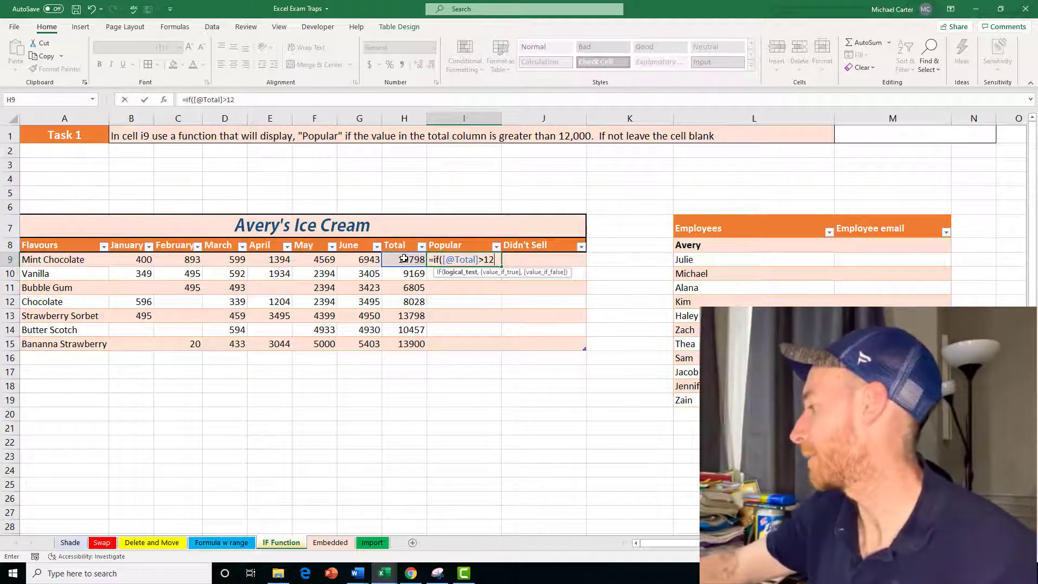
pyautogui.write('000')
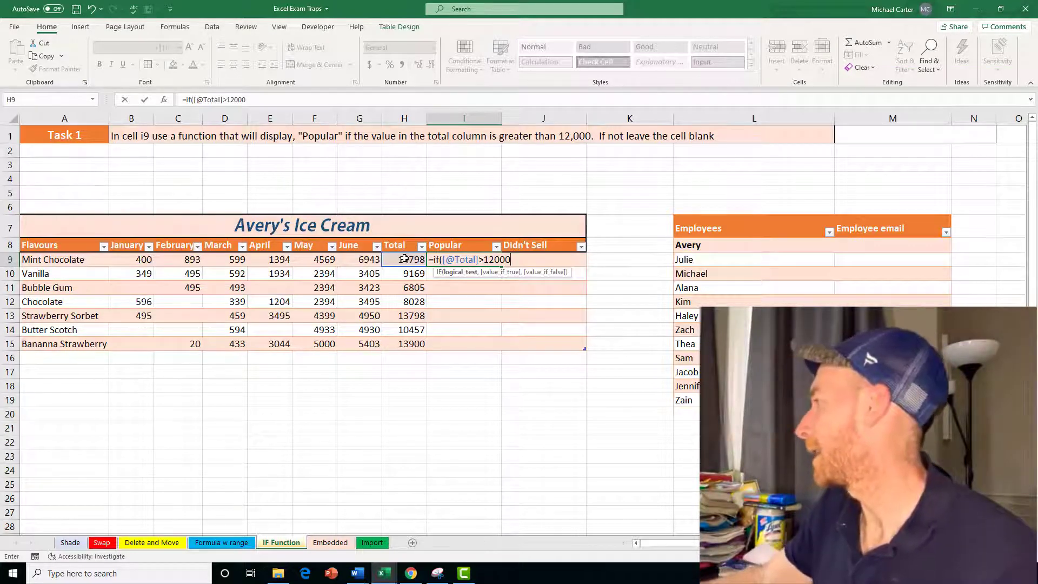
# Step: Complete the I9 IF formula with "popular" as the true result and an empty string "" as the false result
pyautogui.write(',')
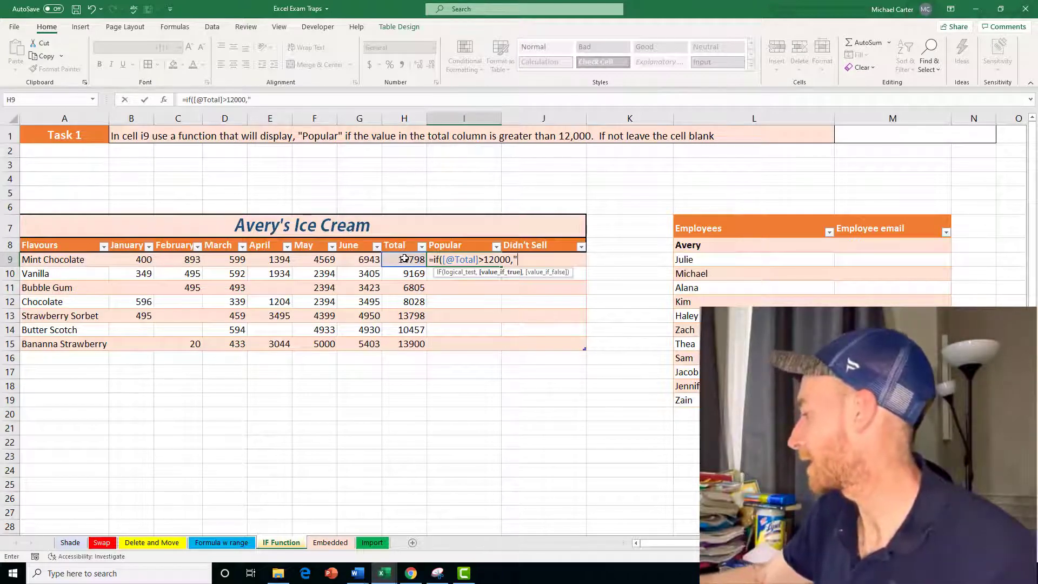
pyautogui.write('po')
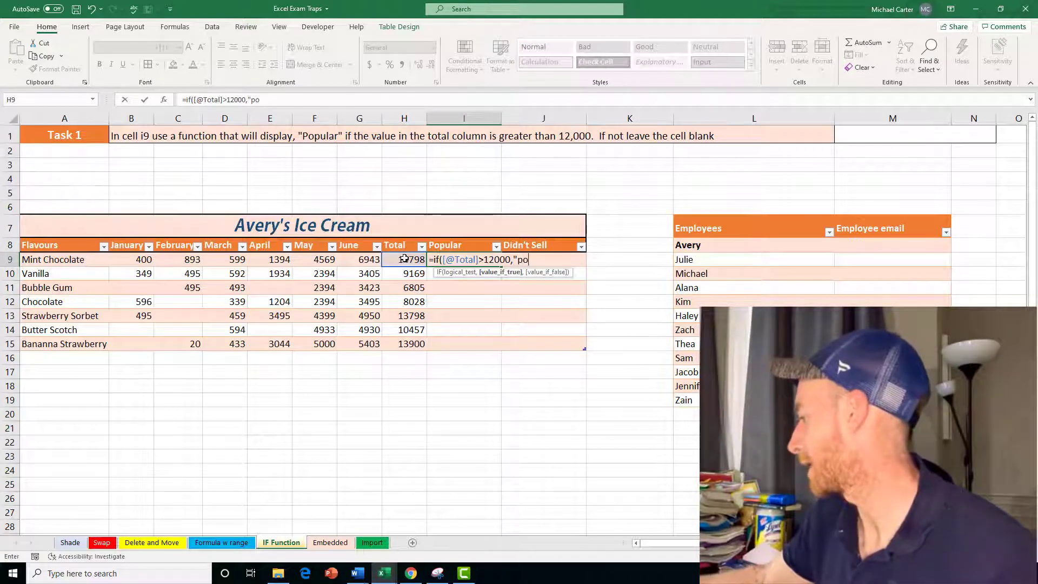
pyautogui.write('pula')
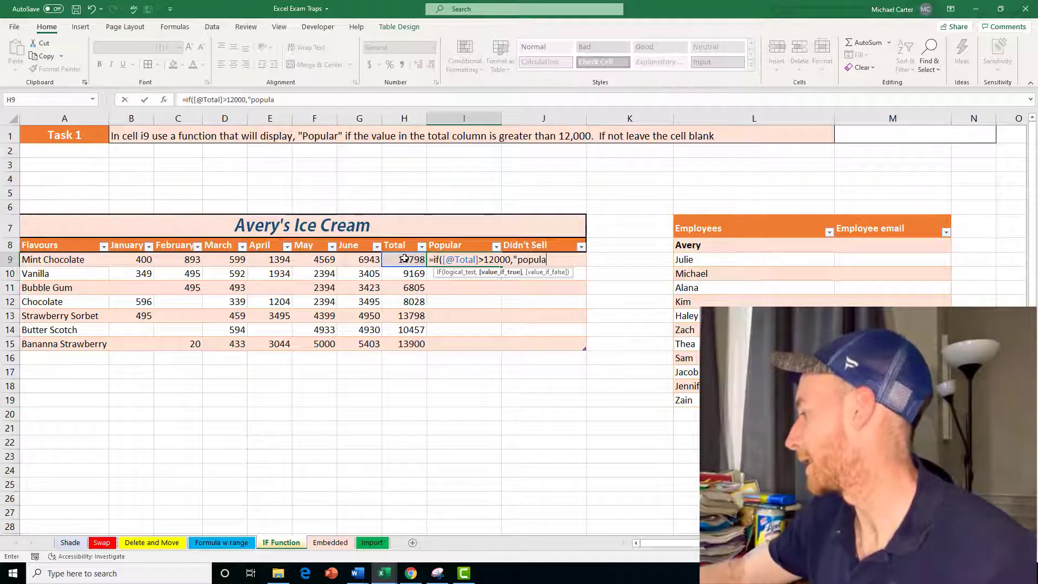
pyautogui.write('r')
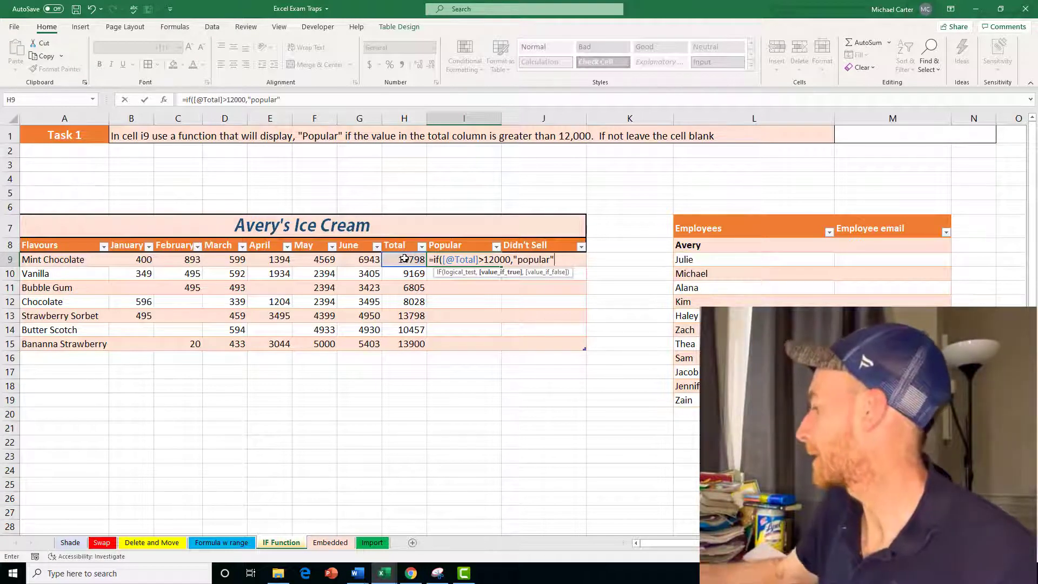
pyautogui.write(',')
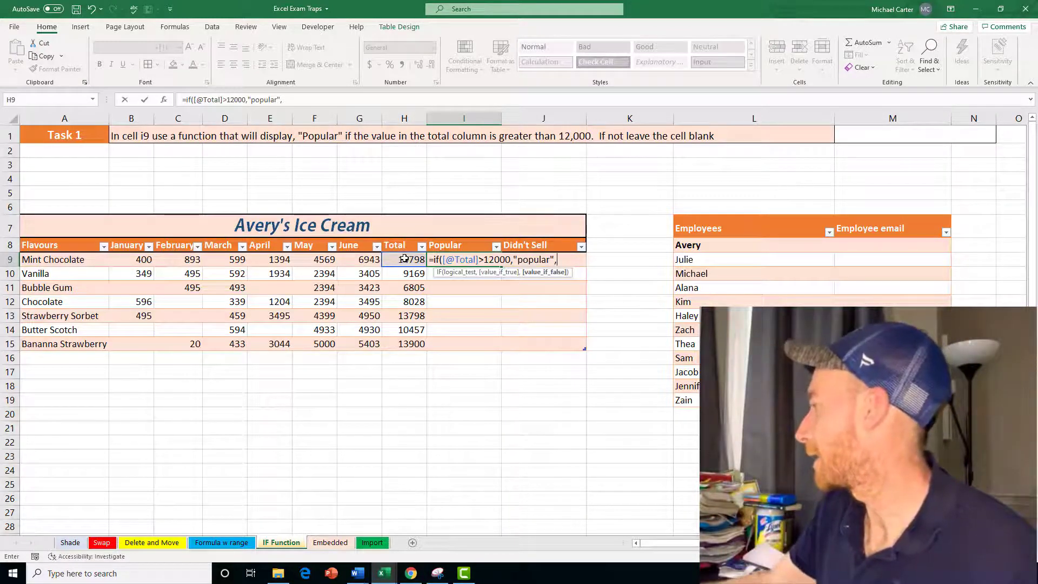
pyautogui.write('""')
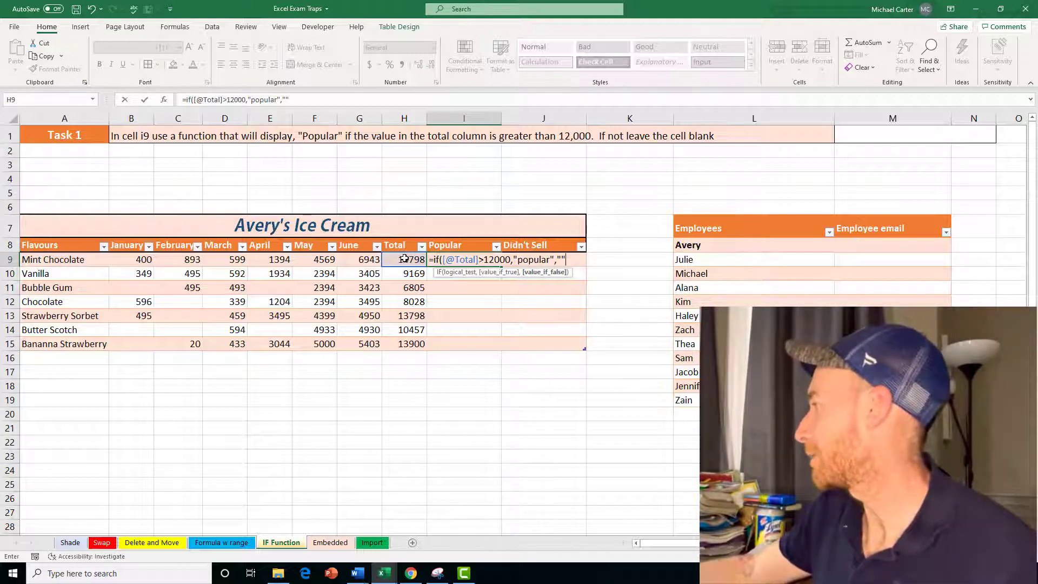
pyautogui.write(')')
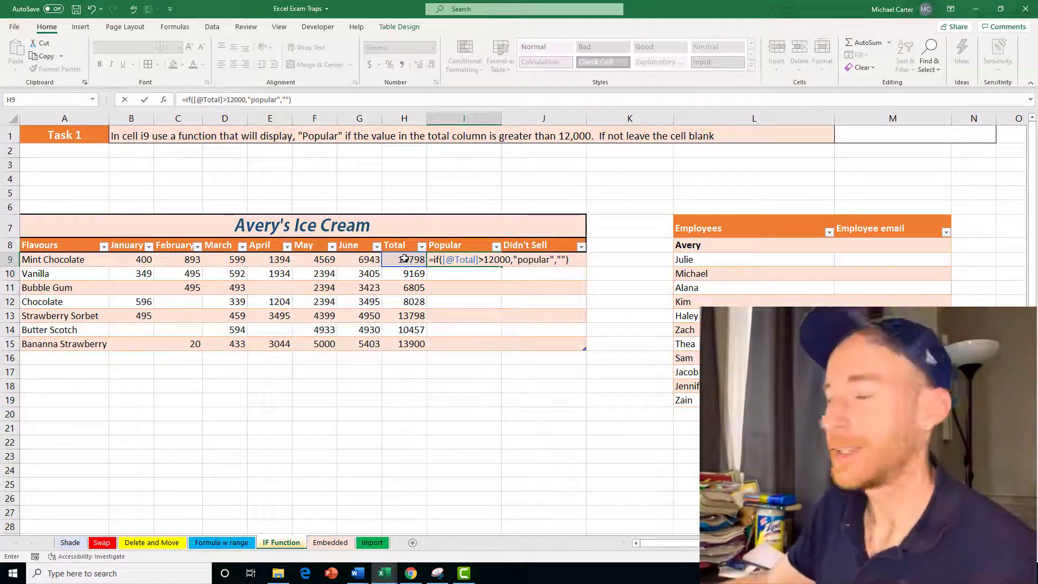
pyautogui.press('Return')
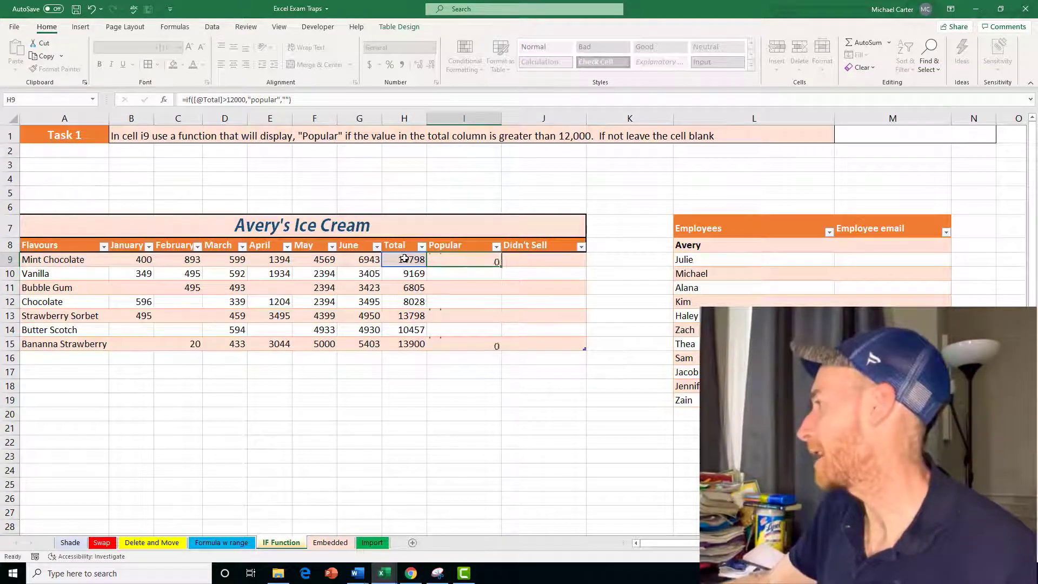
# Step: Check the IF formula in several cells of the Popular column, comparing rows with popular and blank results
pyautogui.click(467, 265)
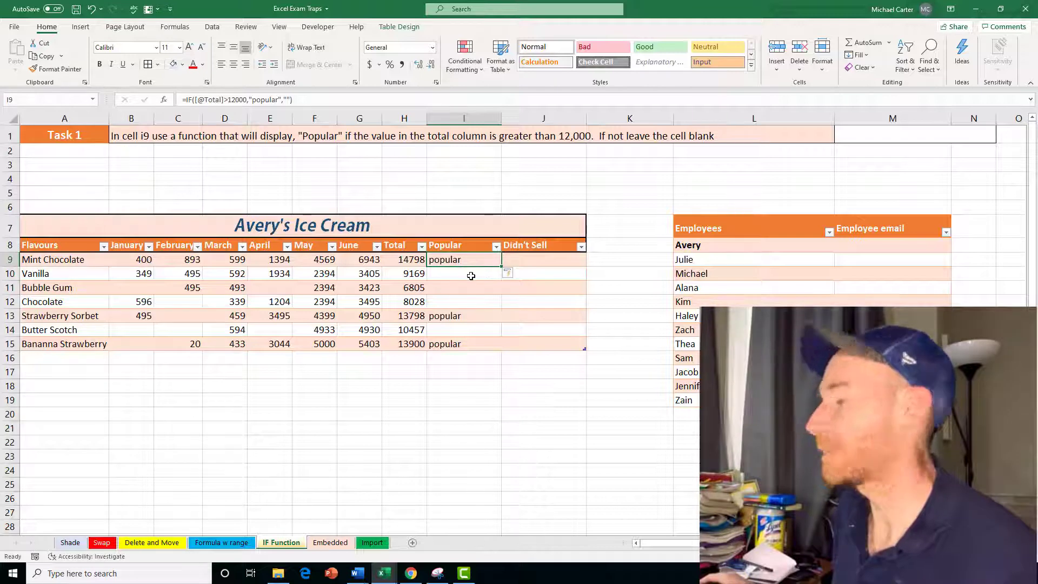
pyautogui.click(471, 275)
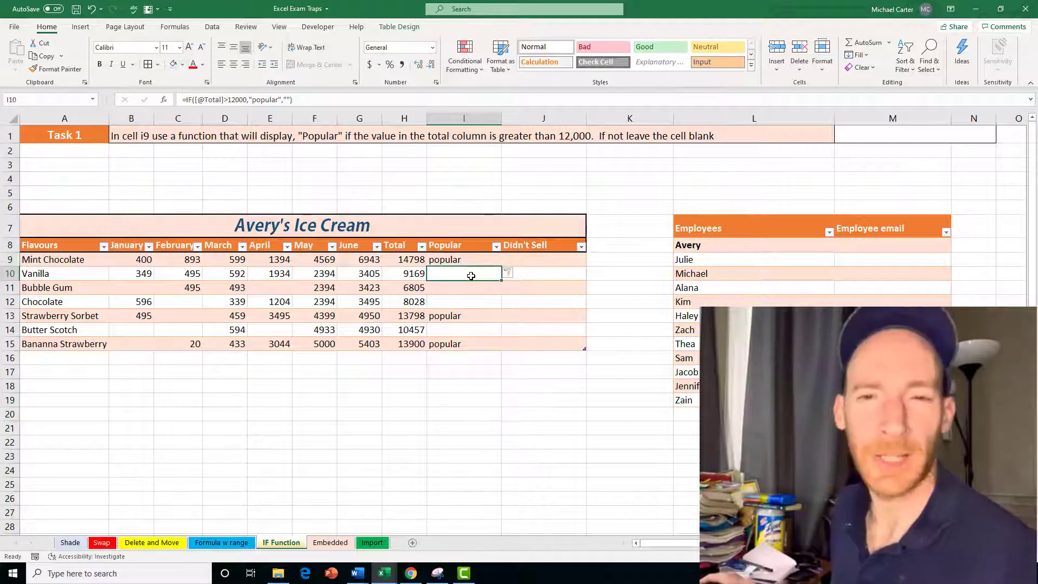
pyautogui.click(472, 313)
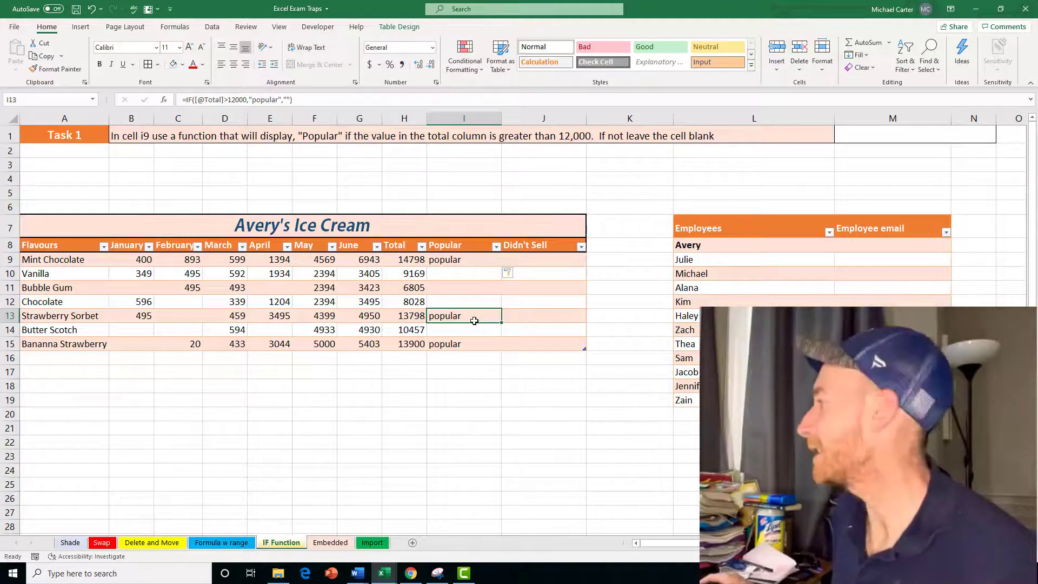
pyautogui.click(471, 303)
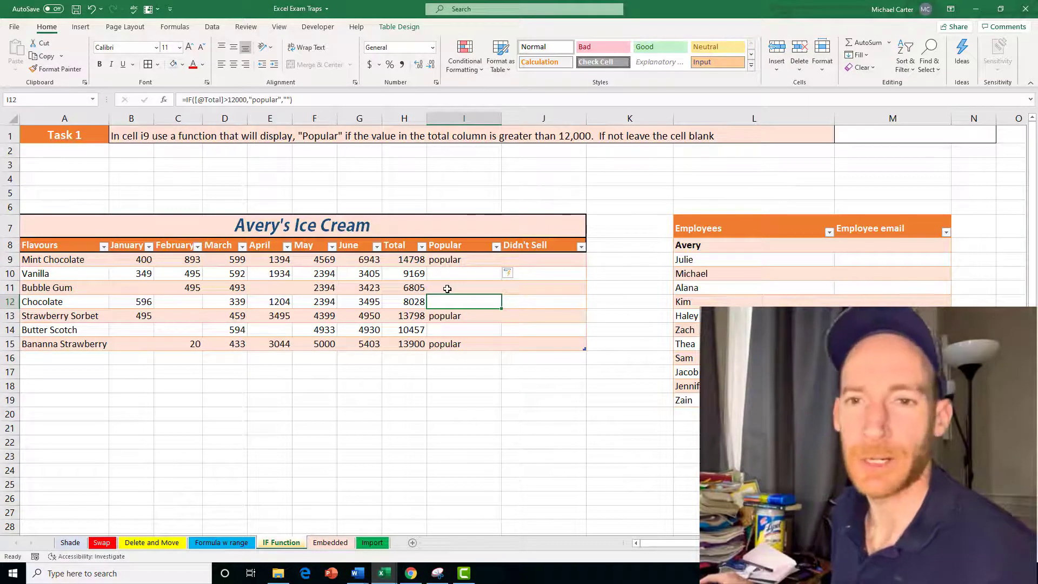
pyautogui.click(447, 288)
pyautogui.click(449, 277)
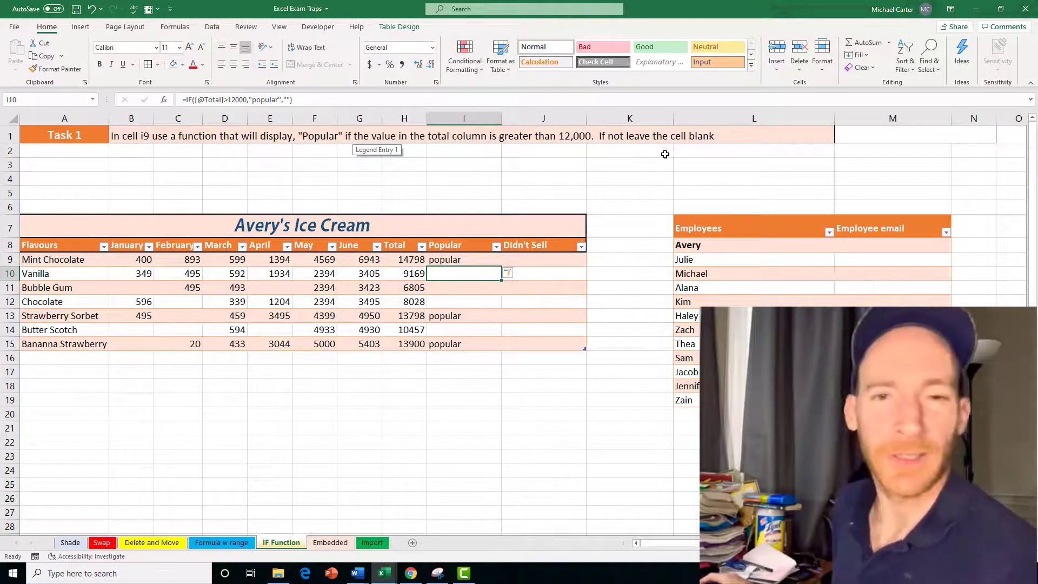
# Step: On the Embedded sheet, wrap the City Code formula in D2 with UPPER so it reads =UPPER(LEFT(C2,3))
pyautogui.click(331, 542)
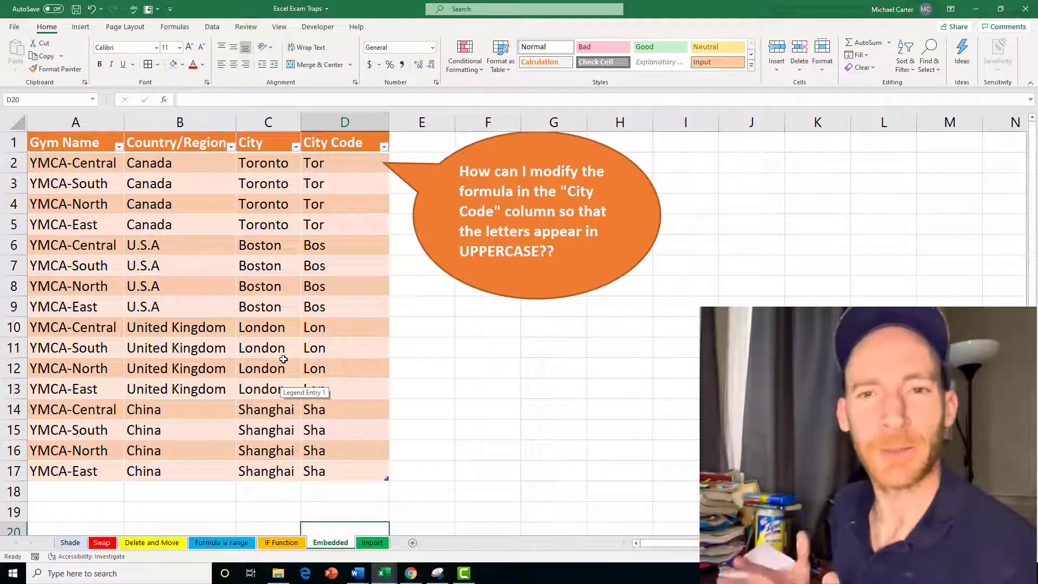
pyautogui.click(341, 158)
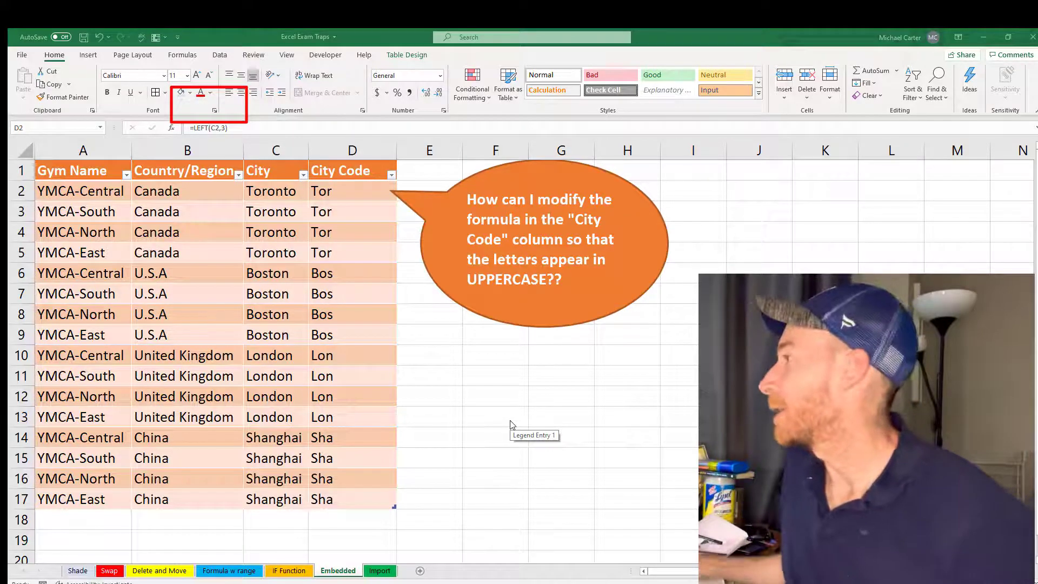
pyautogui.click(351, 190)
pyautogui.click(197, 129)
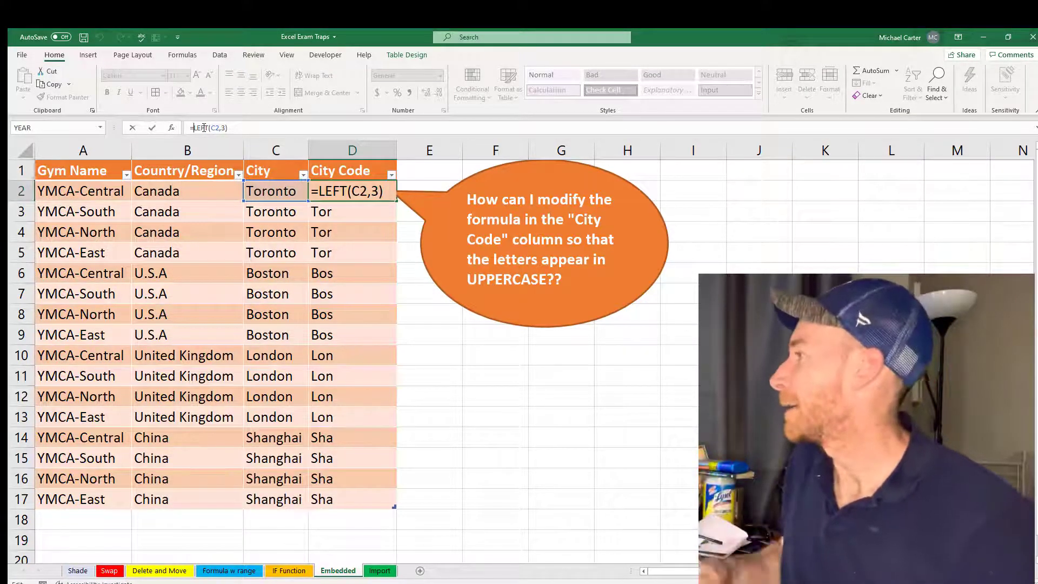
pyautogui.write('up')
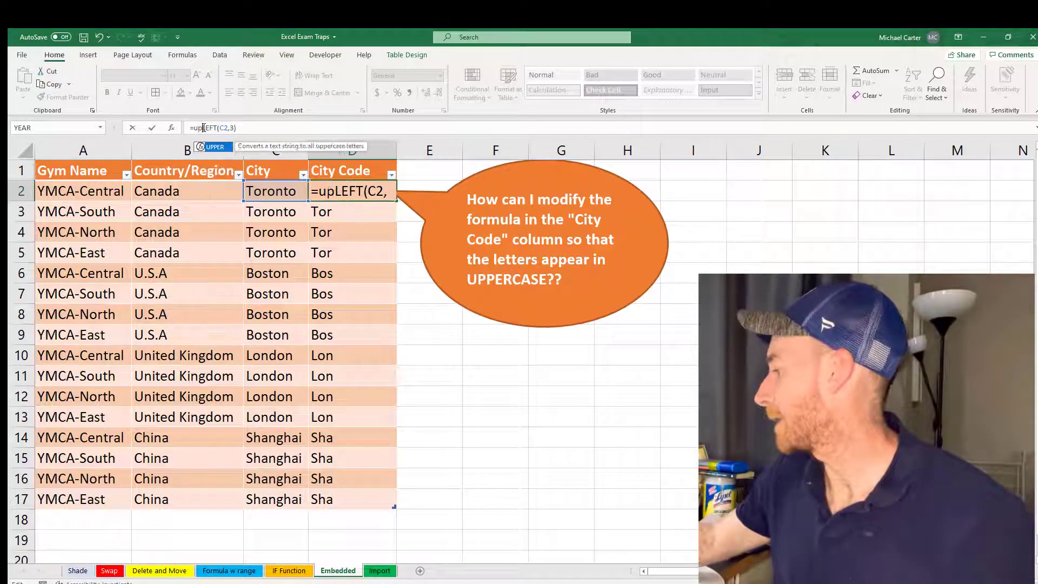
pyautogui.write('per')
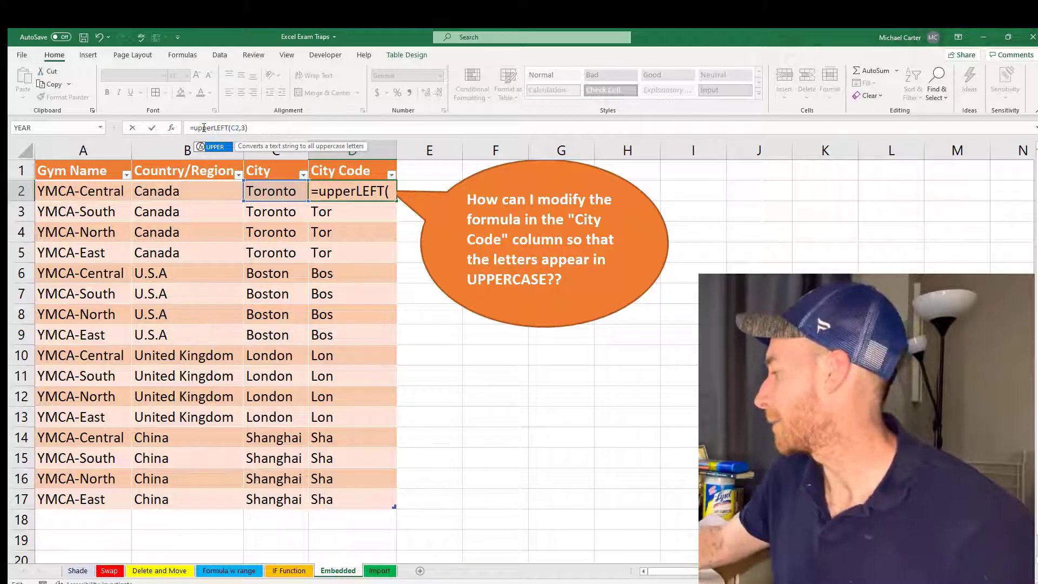
pyautogui.write('(')
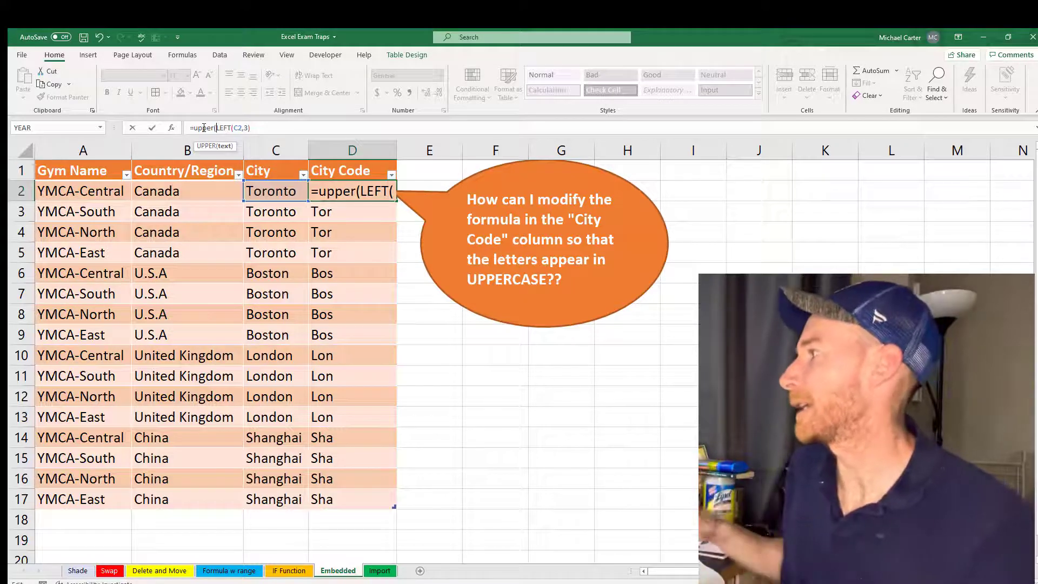
pyautogui.click(254, 128)
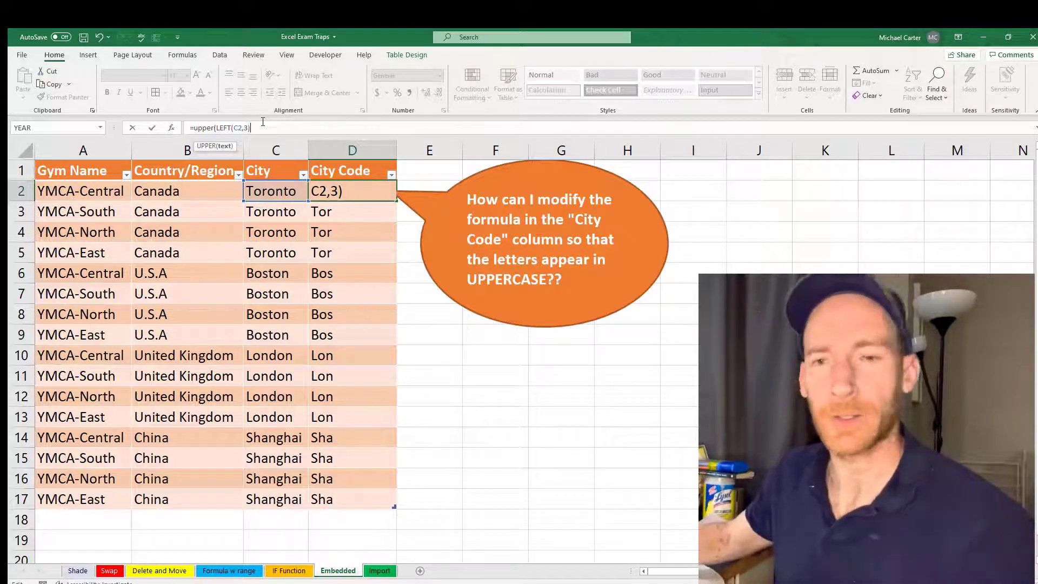
pyautogui.write(')')
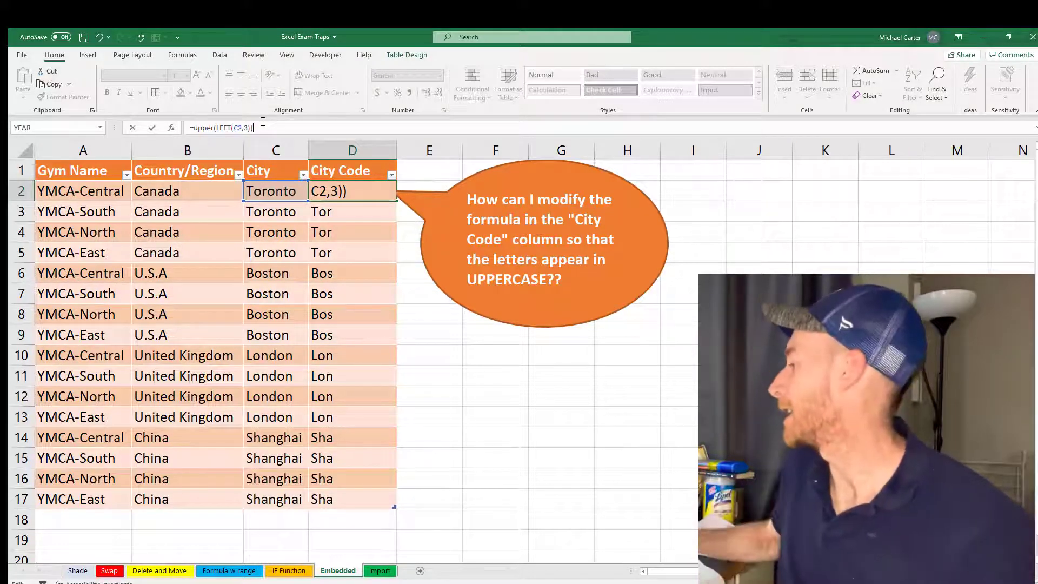
pyautogui.press('Return')
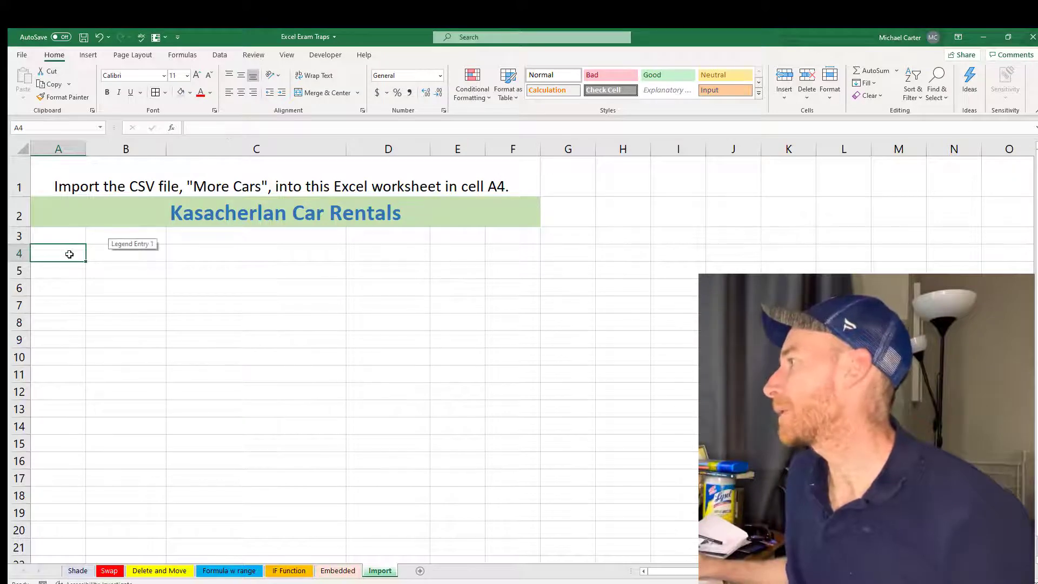
# Step: On the Import sheet, start a Text/CSV import from cell A4 using the More Cars Excel file
pyautogui.click(220, 55)
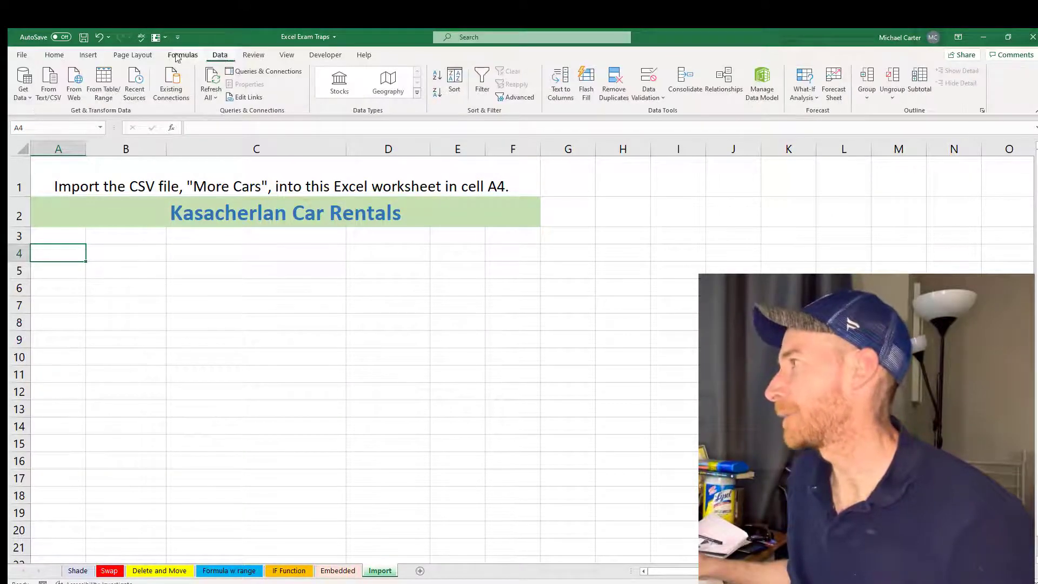
pyautogui.click(56, 98)
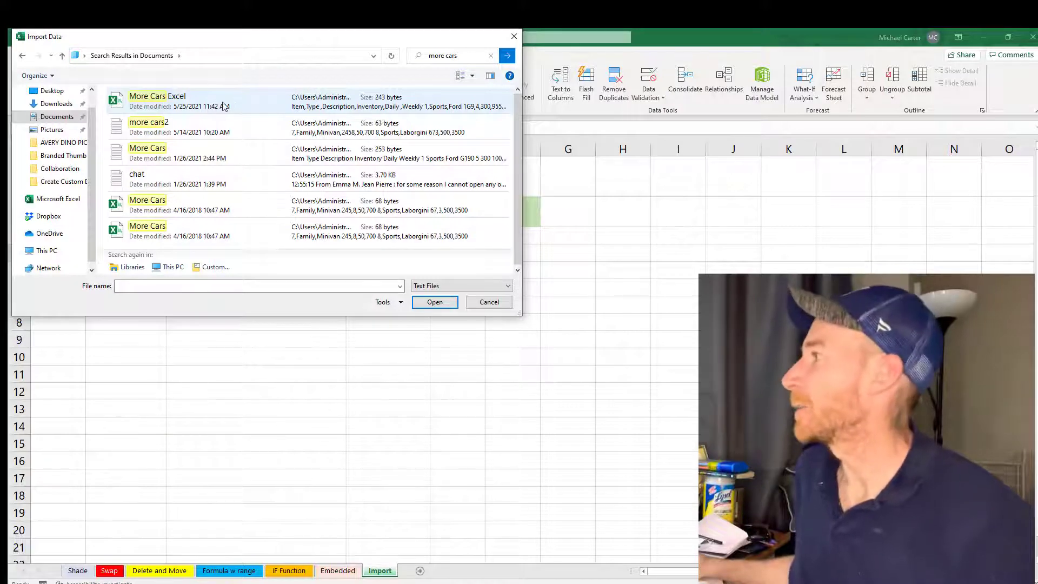
pyautogui.doubleClick(215, 109)
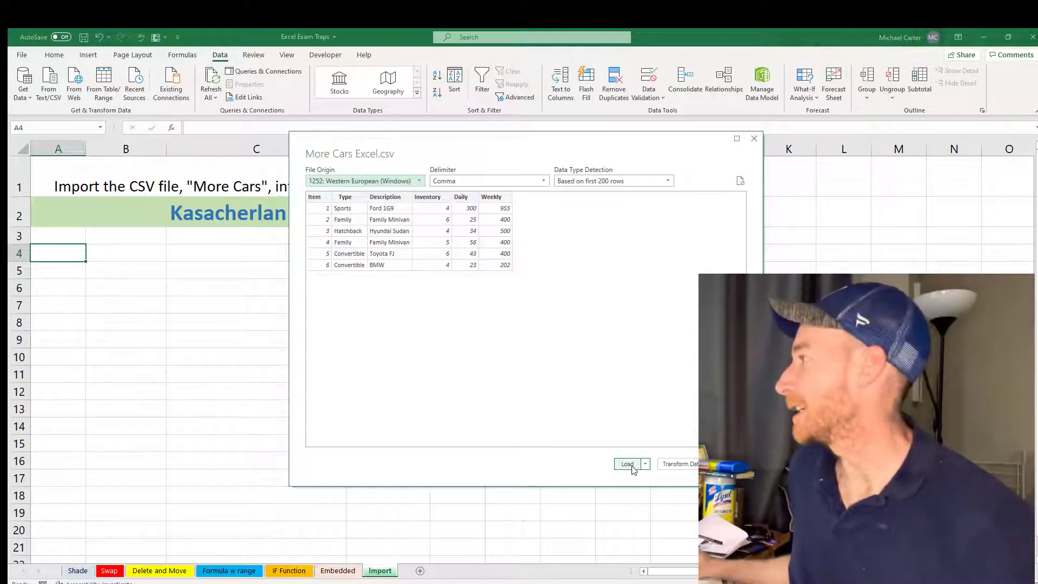
# Step: Load the previewed More Cars data as a table into the existing worksheet at cell A4
pyautogui.moveTo(560, 140); pyautogui.dragTo(576, 222)
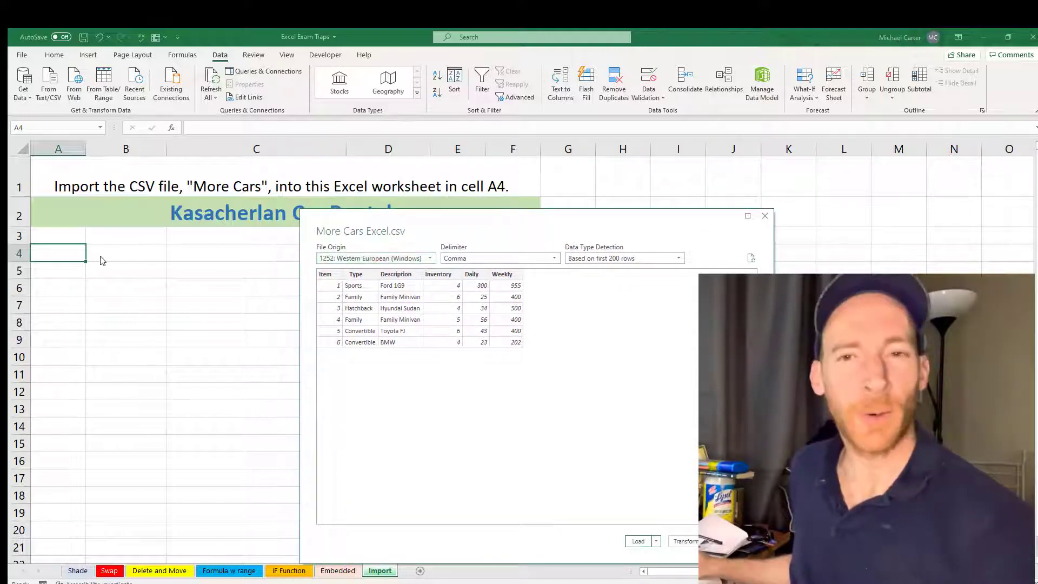
pyautogui.moveTo(394, 234); pyautogui.dragTo(434, 169)
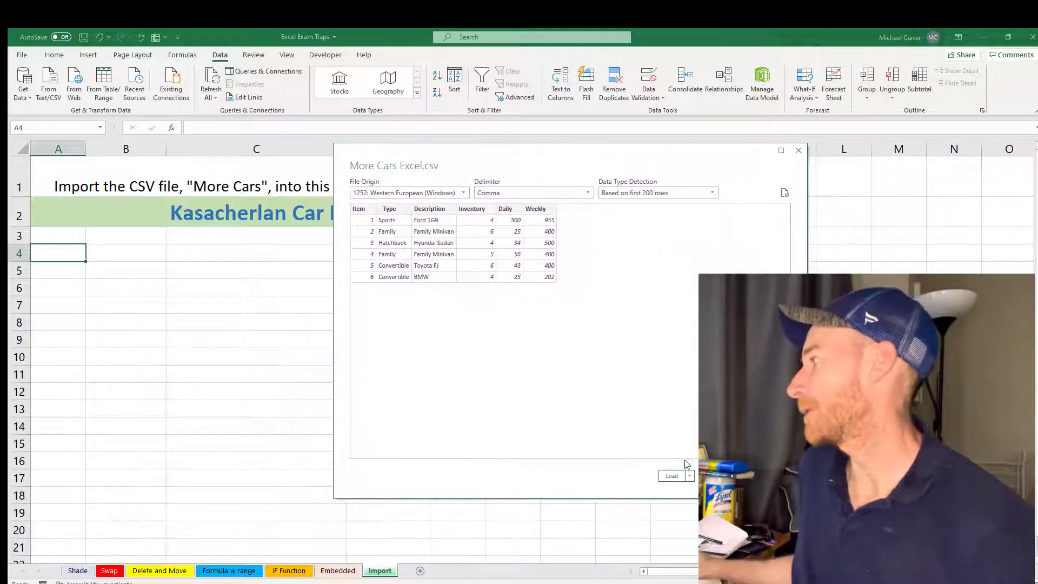
pyautogui.click(691, 500)
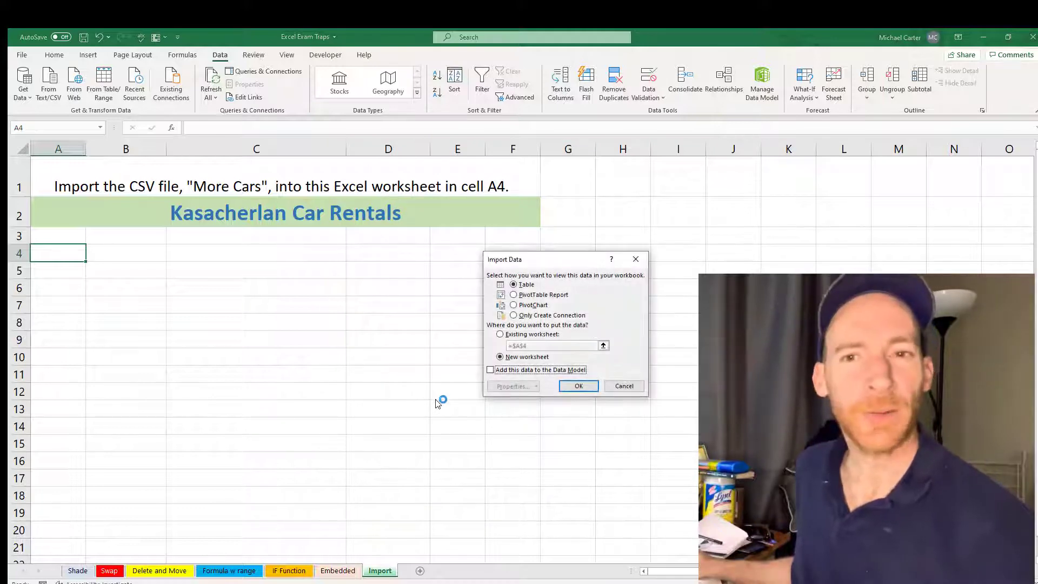
pyautogui.click(500, 335)
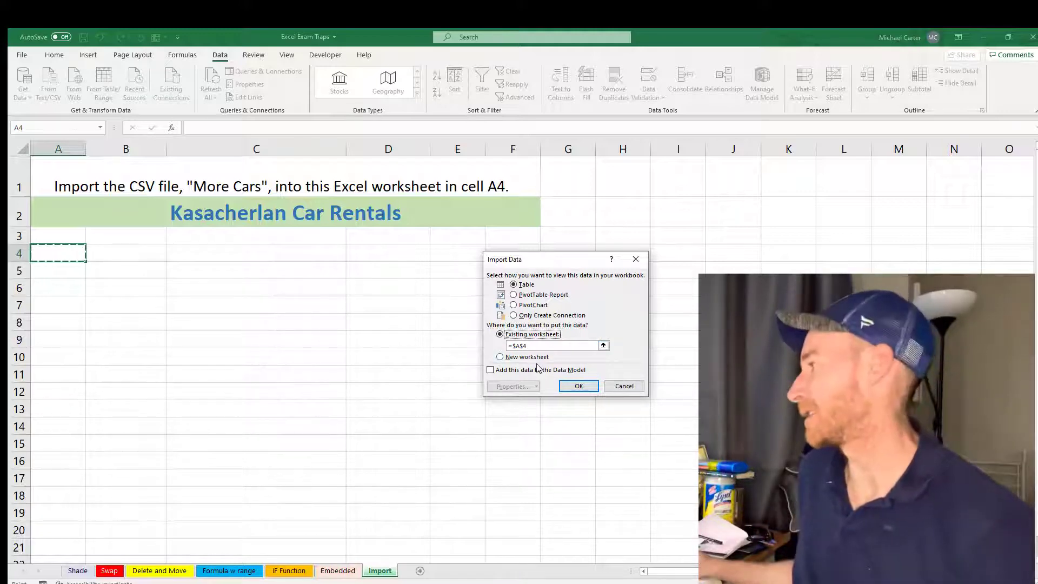
pyautogui.click(597, 386)
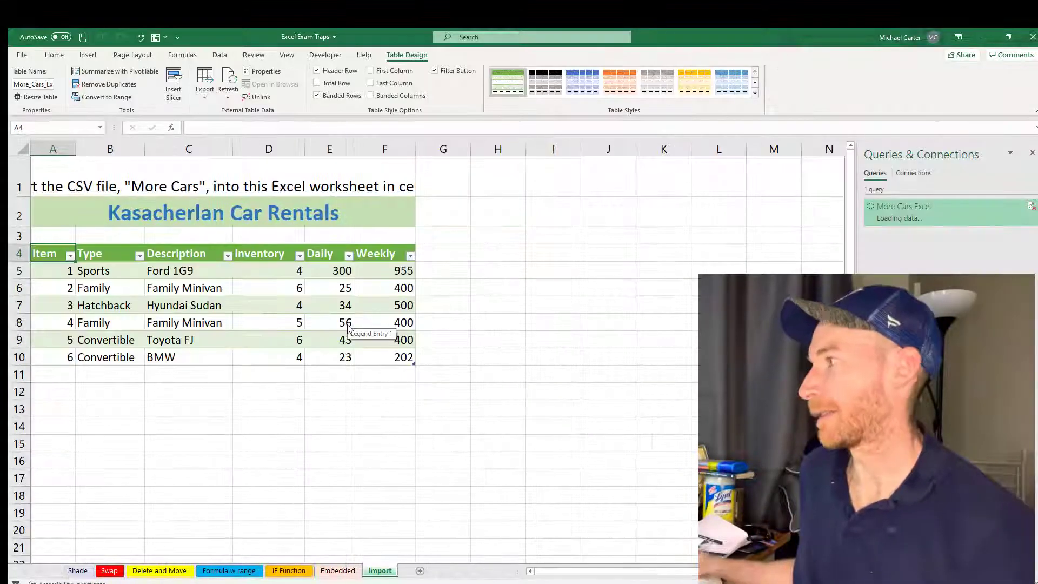